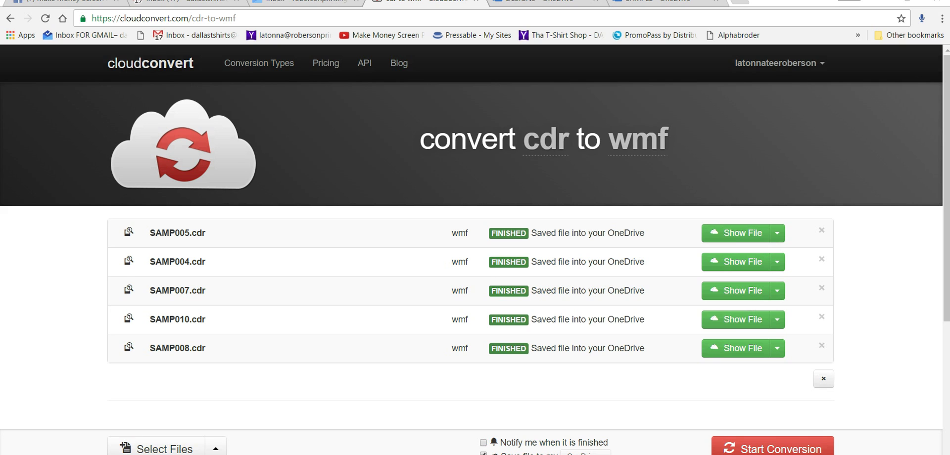
Step: Go to CloudConvert's Conversion Types page listing every supported format
{"action": "left_click", "coordinate": [255, 69]}
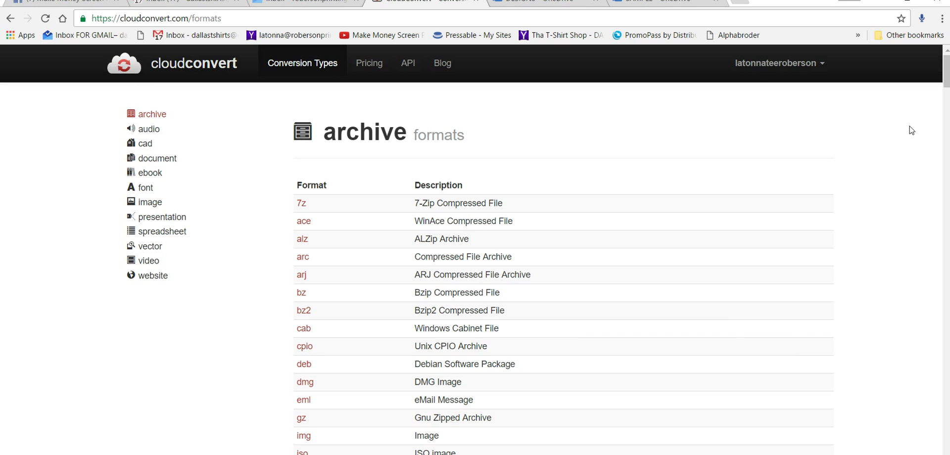
Step: Jump to the vector formats table and bring up the cdr CorelDRAW Image File page
{"action": "mouse_move", "coordinate": [947, 75]}
{"action": "left_mouse_down"}
{"action": "mouse_move", "coordinate": [947, 146]}
{"action": "mouse_move", "coordinate": [947, 75]}
{"action": "left_mouse_up"}
{"action": "left_click", "coordinate": [149, 246]}
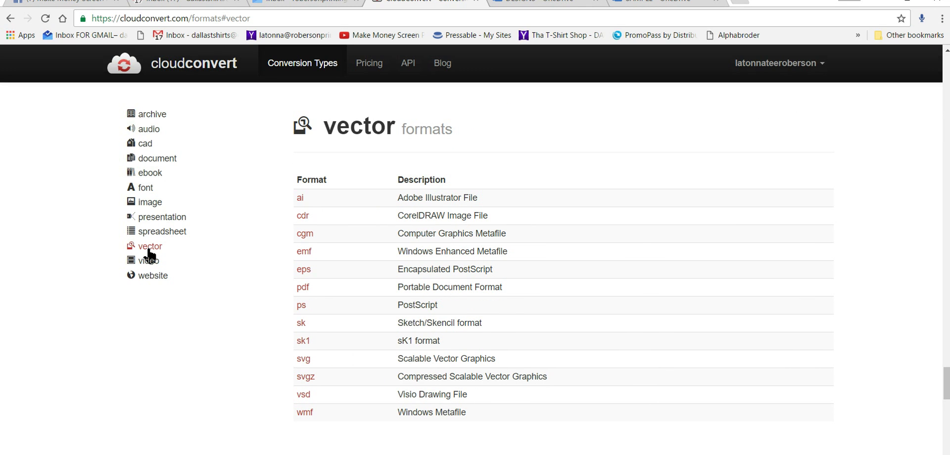
{"action": "left_click", "coordinate": [304, 218]}
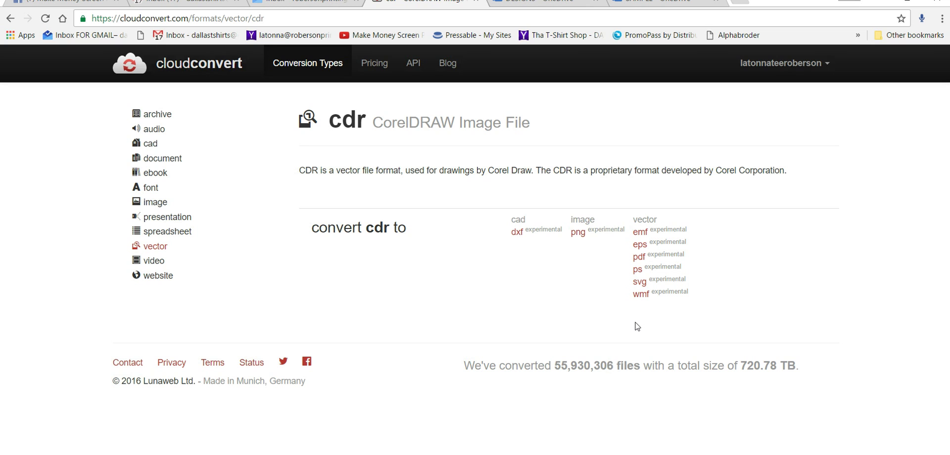
Step: Use the cdr to wmf converter and save SAMP004 as a WMF file on the Desktop
{"action": "left_click", "coordinate": [642, 296]}
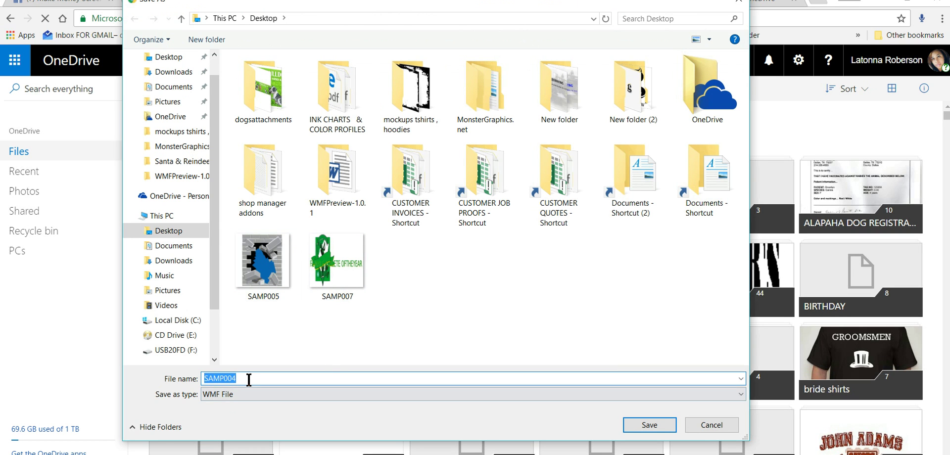
{"action": "left_click", "coordinate": [370, 377]}
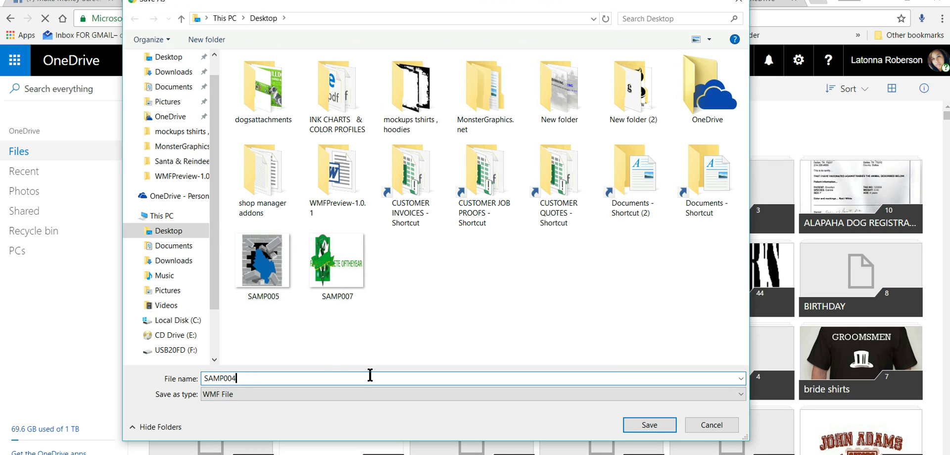
{"action": "left_click", "coordinate": [651, 426]}
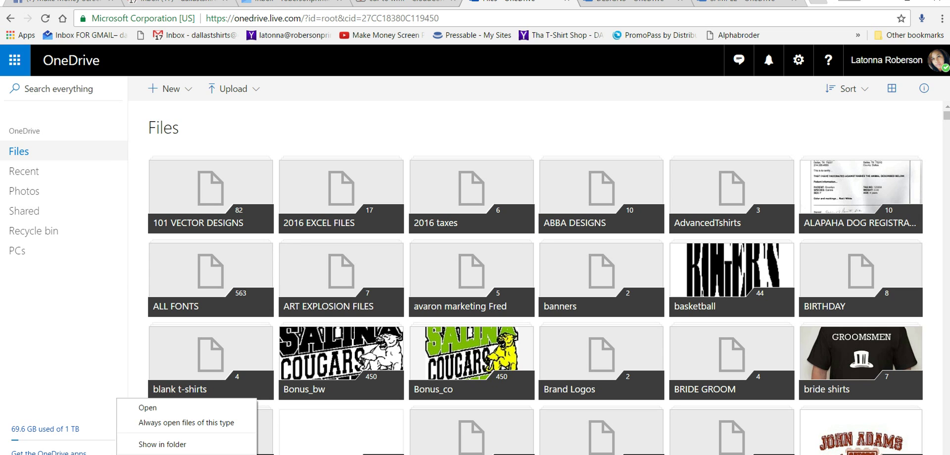
Step: Show SAMP004 in the Desktop folder as extra large icons and bring up its Open with list
{"action": "left_click", "coordinate": [162, 446]}
{"action": "key", "text": "Left"}
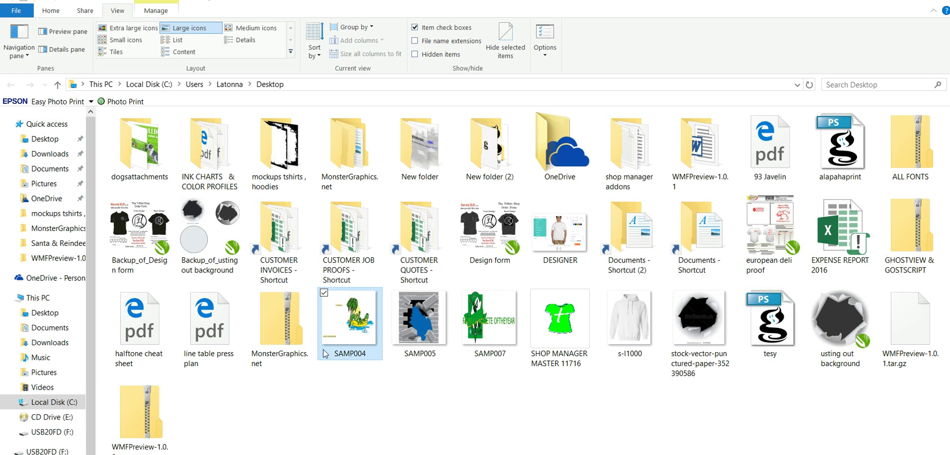
{"action": "left_click", "coordinate": [117, 28]}
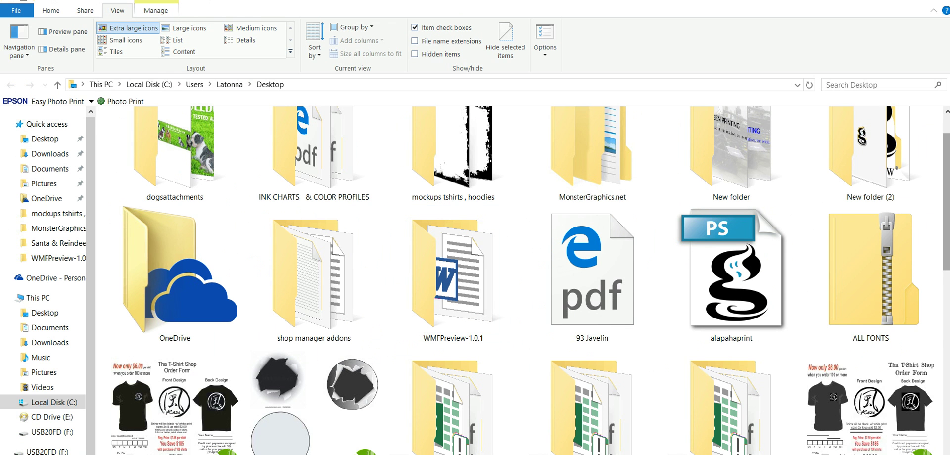
{"action": "scroll", "coordinate": [860, 169], "scroll_direction": "down", "scroll_amount": 10}
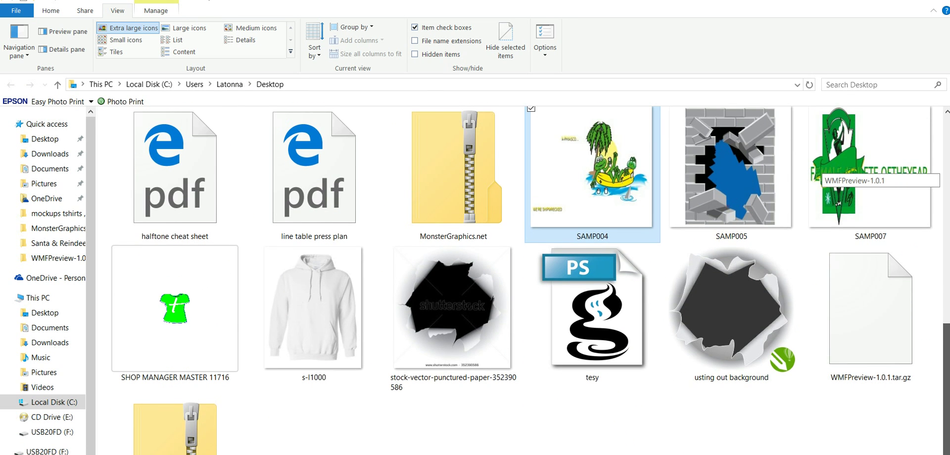
{"action": "scroll", "coordinate": [861, 168], "scroll_direction": "up", "scroll_amount": 3}
{"action": "scroll", "coordinate": [861, 168], "scroll_direction": "up", "scroll_amount": 1}
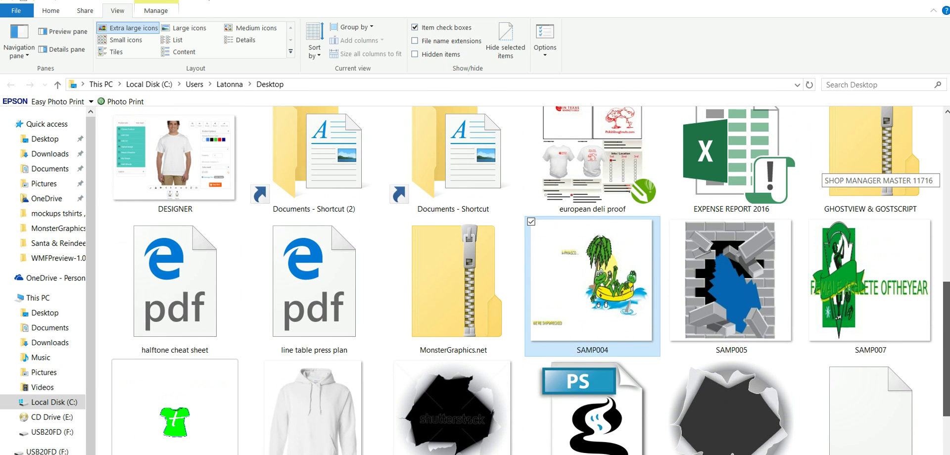
{"action": "right_click", "coordinate": [596, 283]}
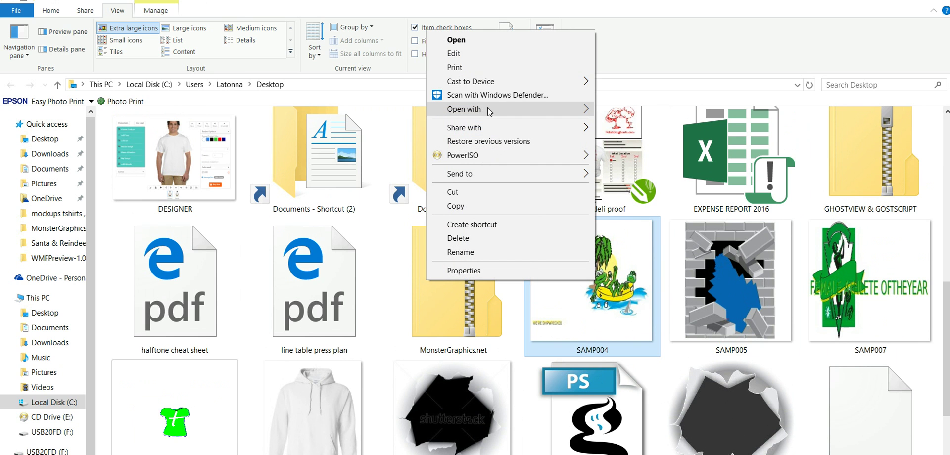
{"action": "mouse_move", "coordinate": [489, 111]}
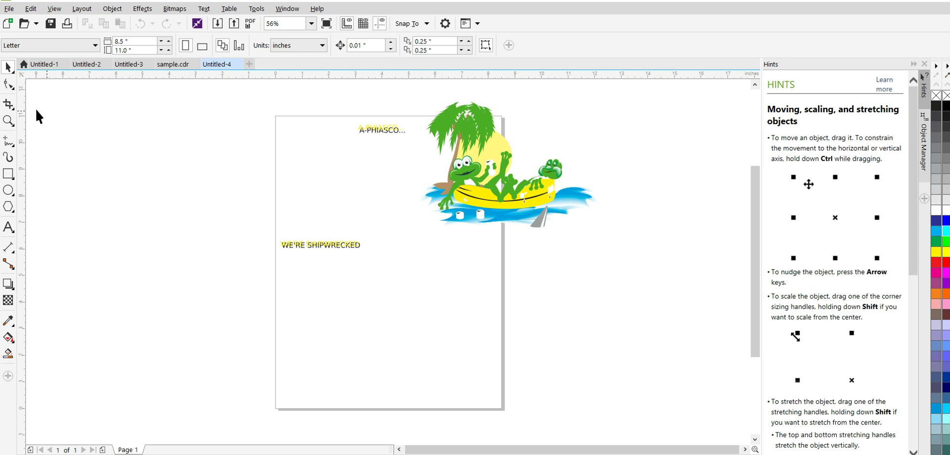
Step: Zoom in on the A-PHIASCO lettering, then select the palm leaves, frog-and-raft and frog head separately
{"action": "key", "text": "z"}
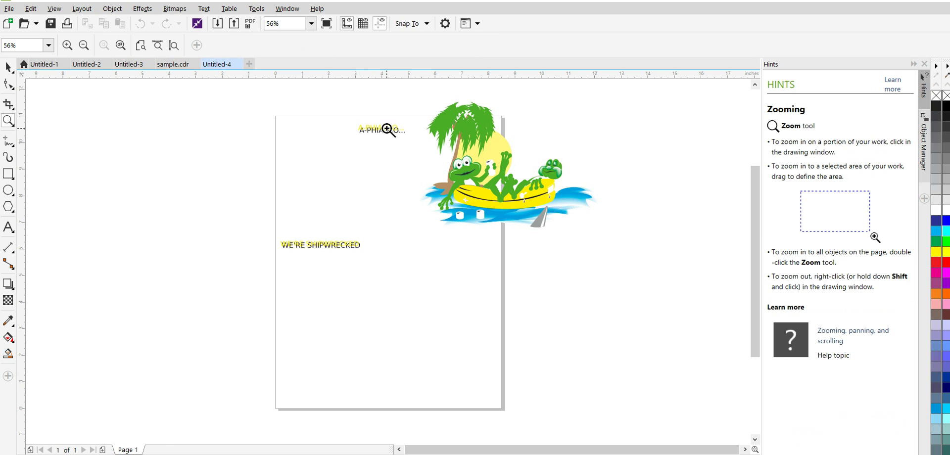
{"action": "left_click", "coordinate": [388, 132]}
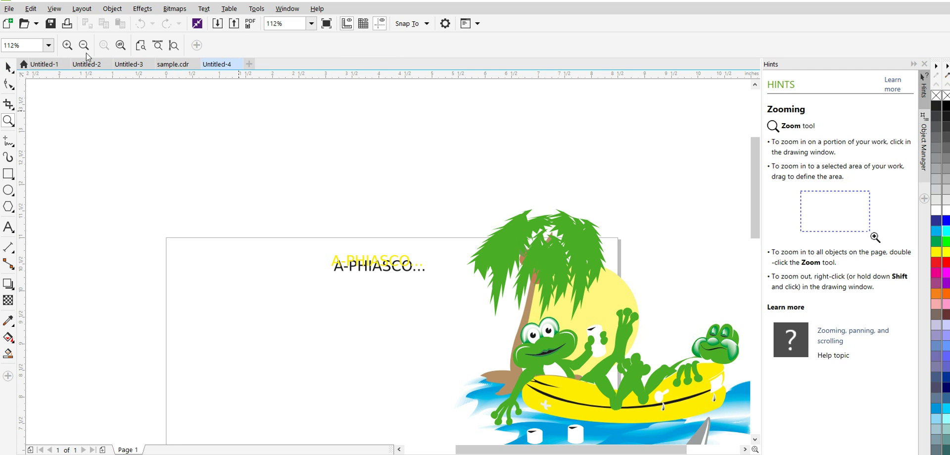
{"action": "left_click", "coordinate": [8, 67]}
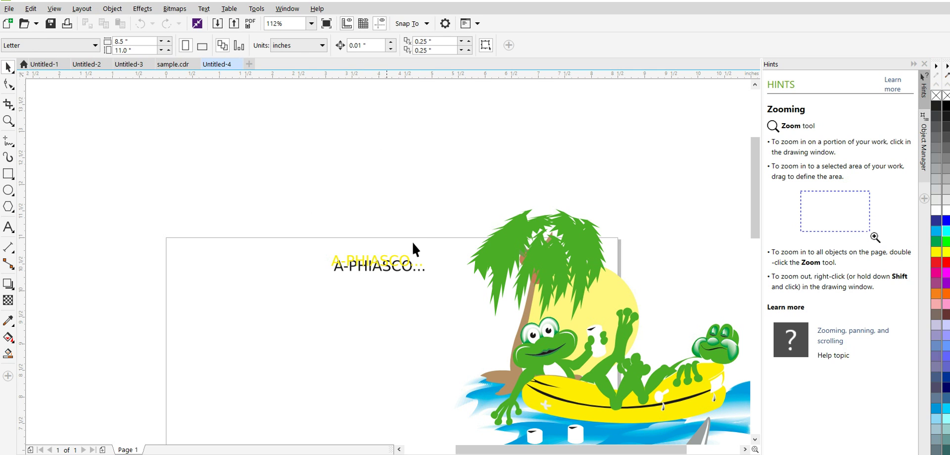
{"action": "left_click", "coordinate": [517, 253]}
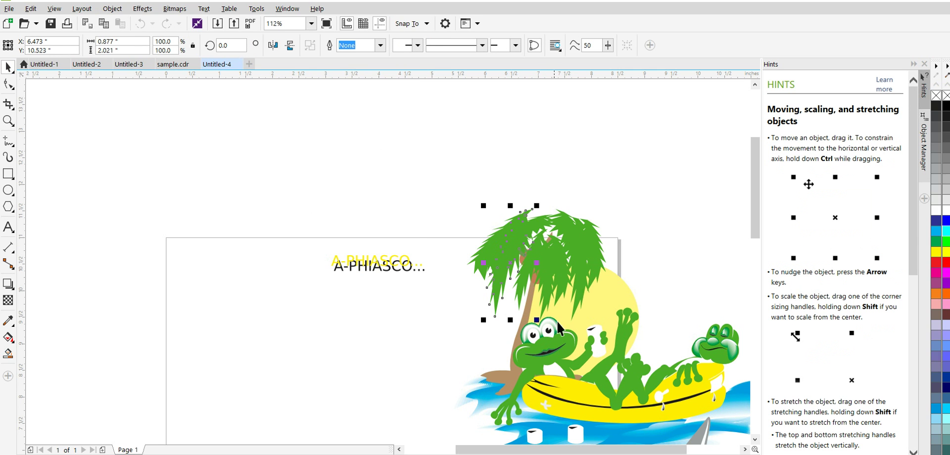
{"action": "left_click", "coordinate": [583, 300]}
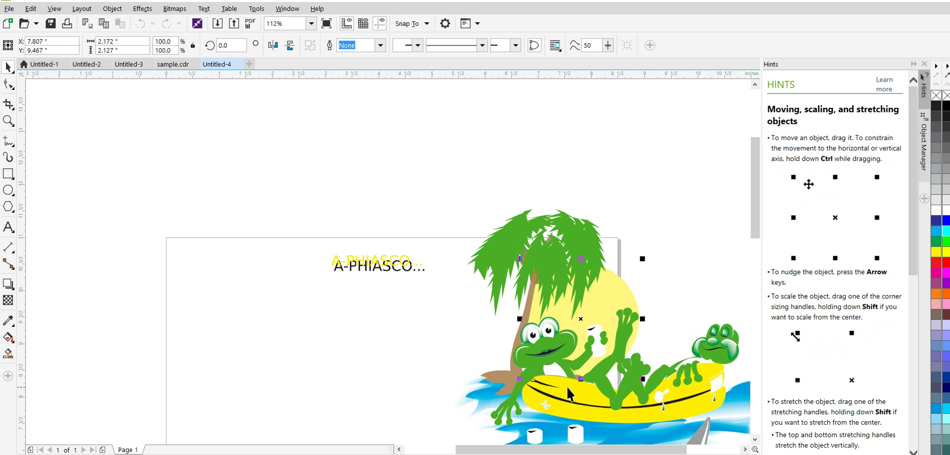
{"action": "left_click", "coordinate": [537, 360]}
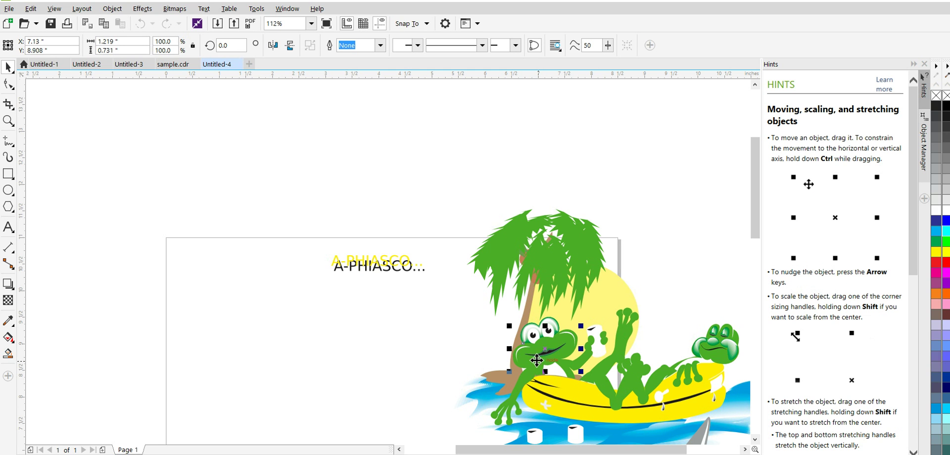
Step: Zoom out from the artwork, then zoom back in on the frog
{"action": "left_click", "coordinate": [8, 121]}
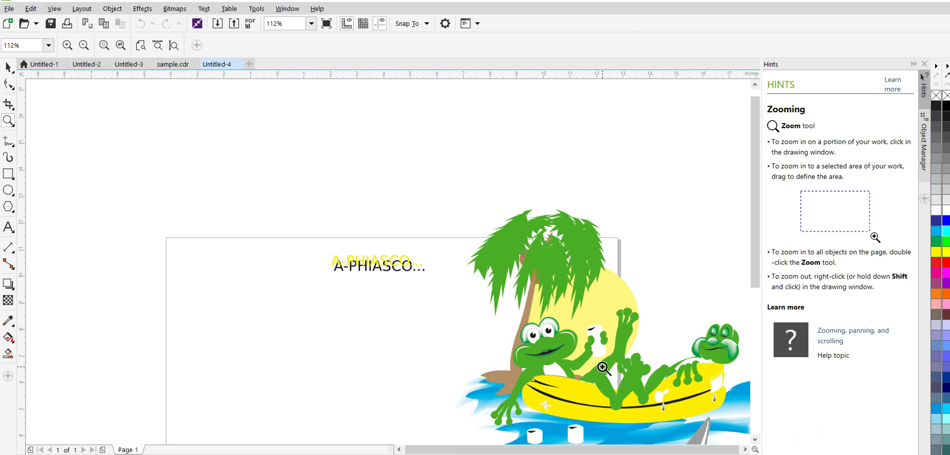
{"action": "right_click", "coordinate": [603, 369]}
{"action": "left_click", "coordinate": [508, 320]}
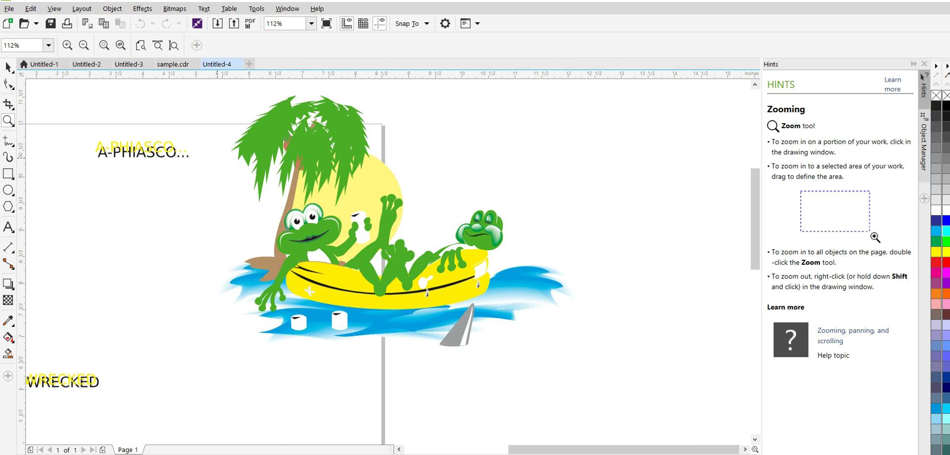
Step: Return to the Desktop folder and bring up the actions for SAMP007
{"action": "left_click", "coordinate": [909, 1]}
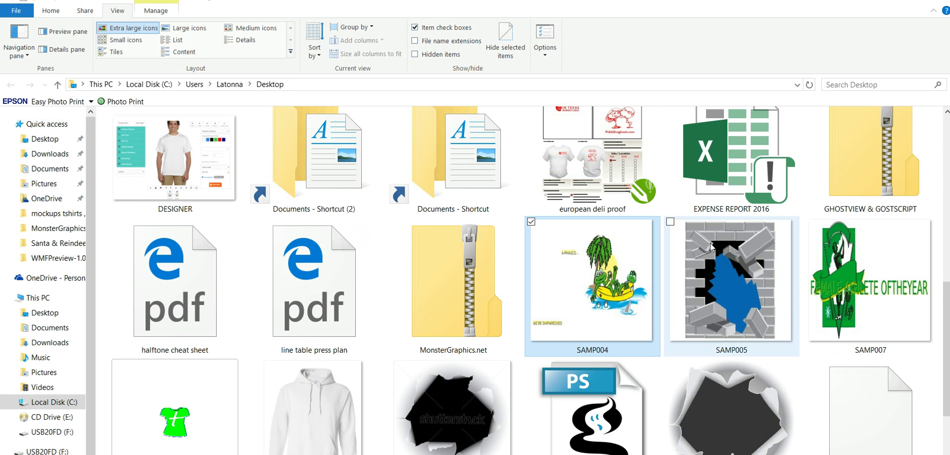
{"action": "mouse_move", "coordinate": [857, 302]}
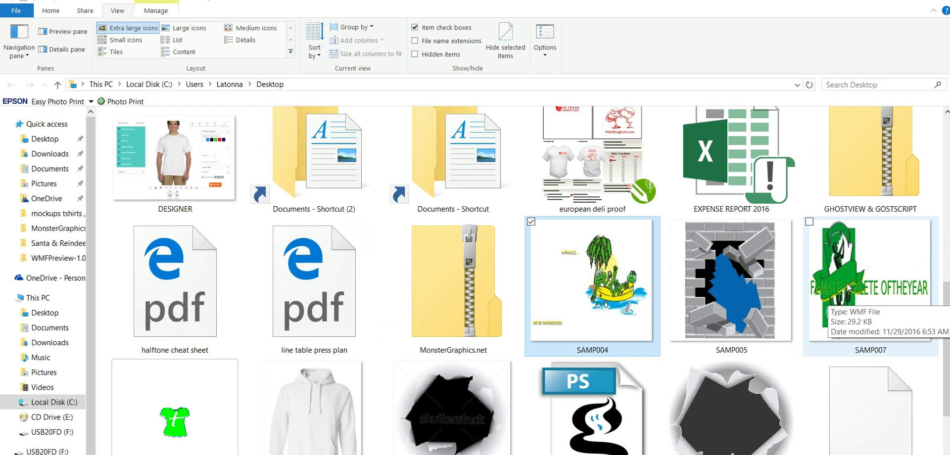
{"action": "right_click", "coordinate": [846, 287]}
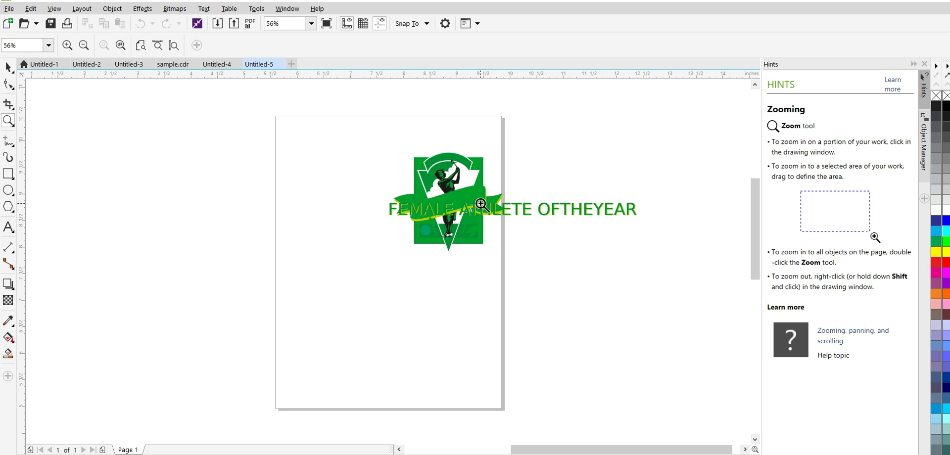
Step: Zoom around the FEMALE ATHLETE logo and select a banner letter, the tall piece and top arc individually
{"action": "left_click", "coordinate": [480, 204]}
{"action": "left_click", "coordinate": [480, 204]}
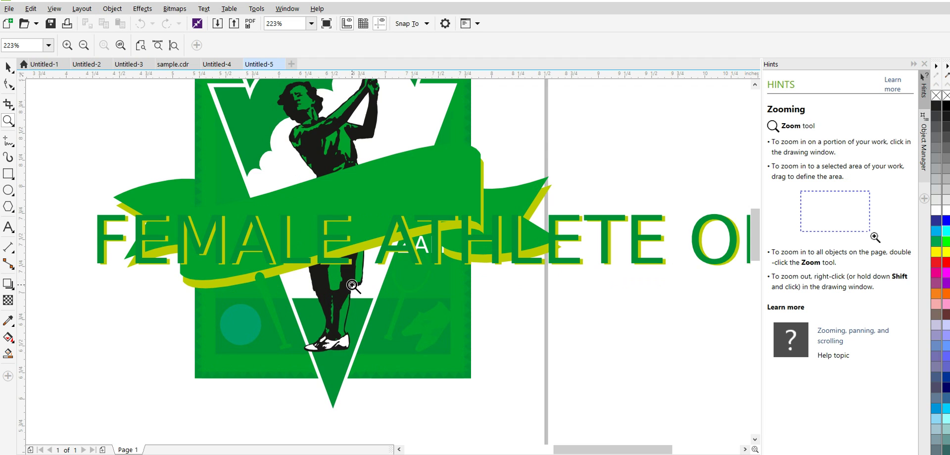
{"action": "right_click", "coordinate": [349, 241]}
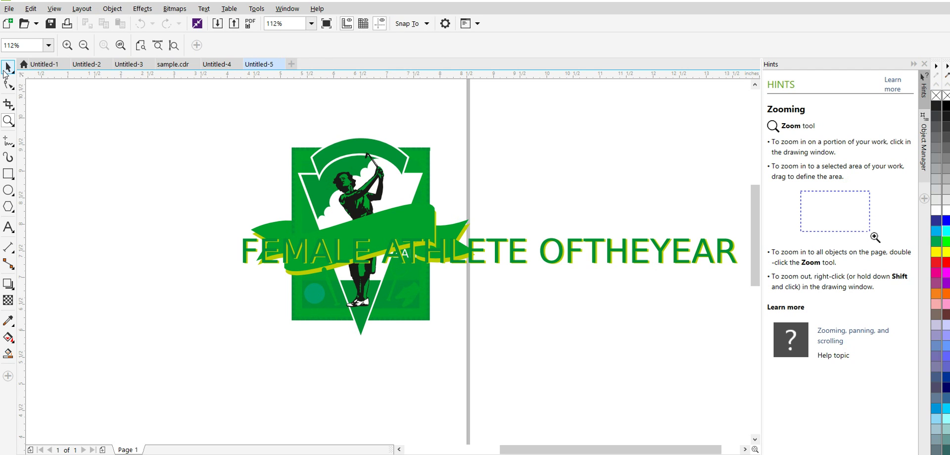
{"action": "left_click", "coordinate": [5, 69]}
{"action": "left_click", "coordinate": [266, 239]}
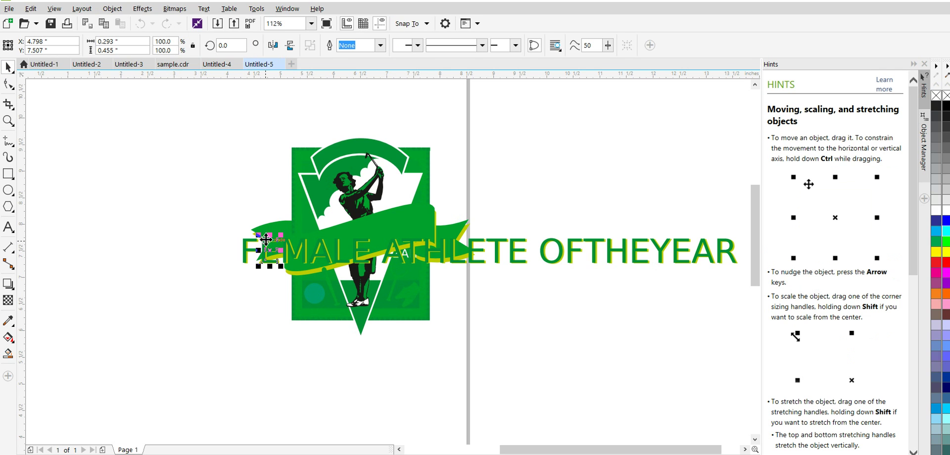
{"action": "left_click", "coordinate": [292, 180]}
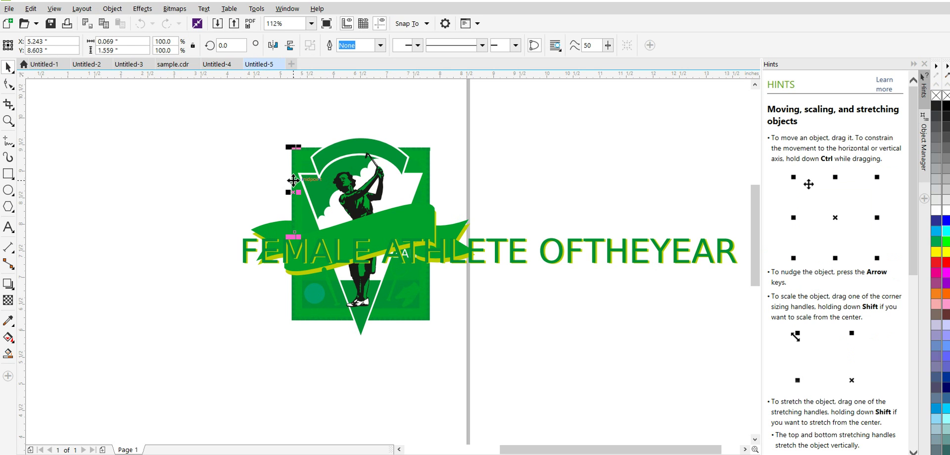
{"action": "left_click", "coordinate": [331, 158]}
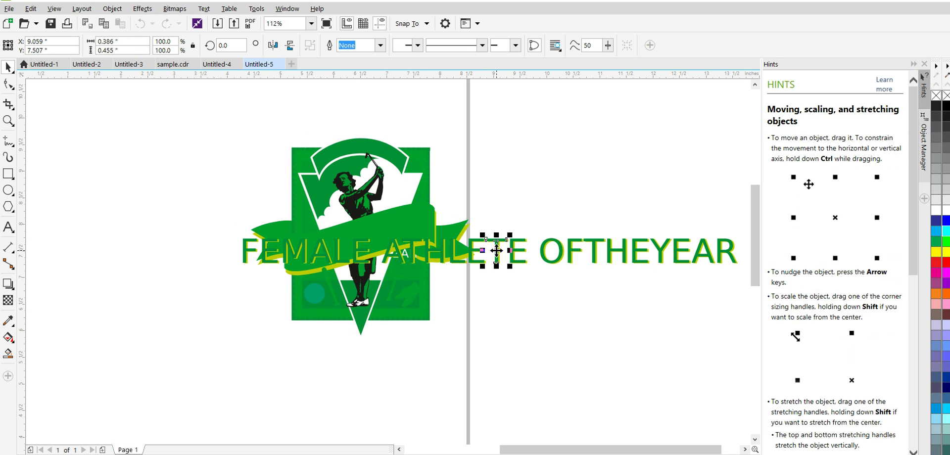
{"action": "key", "text": "Escape"}
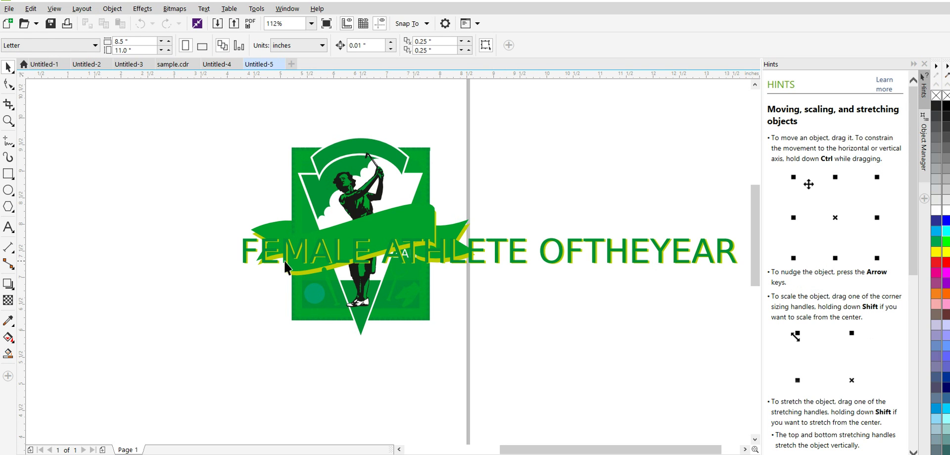
Step: Fill the lower rectangle behind the golfer with white and switch to the OneDrive browser window
{"action": "left_click", "coordinate": [416, 310]}
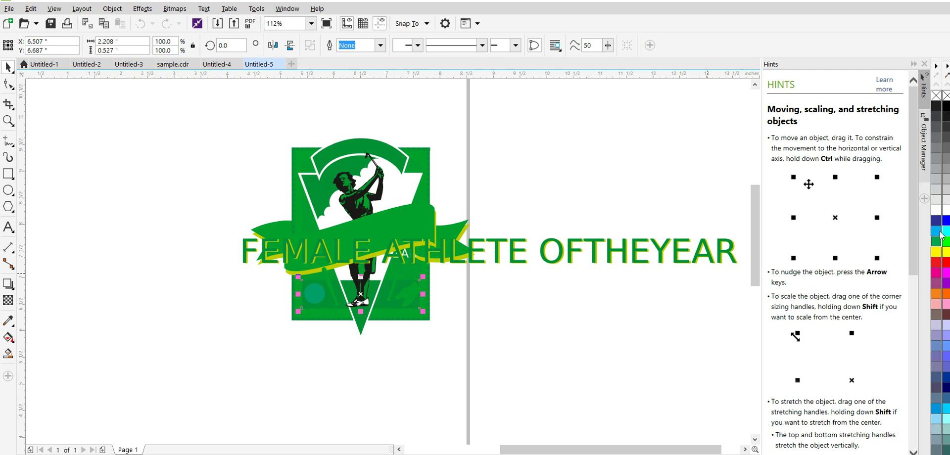
{"action": "left_click", "coordinate": [945, 211]}
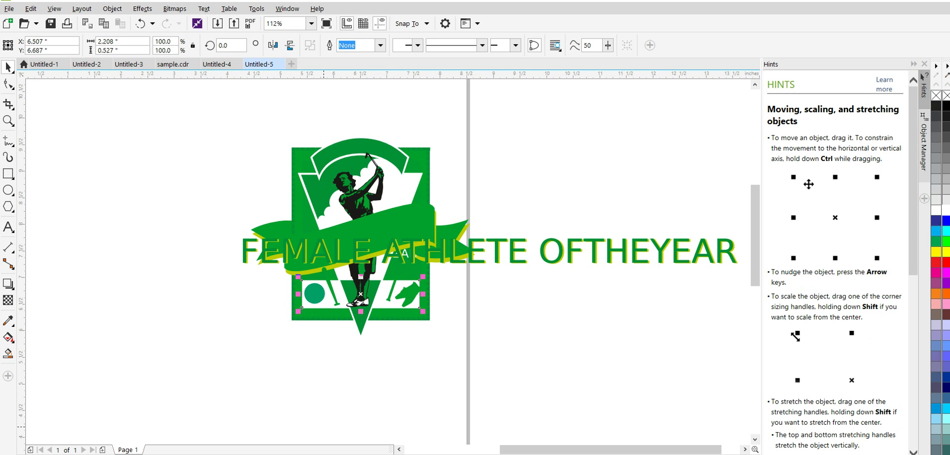
{"action": "key", "text": "alt+Tab"}
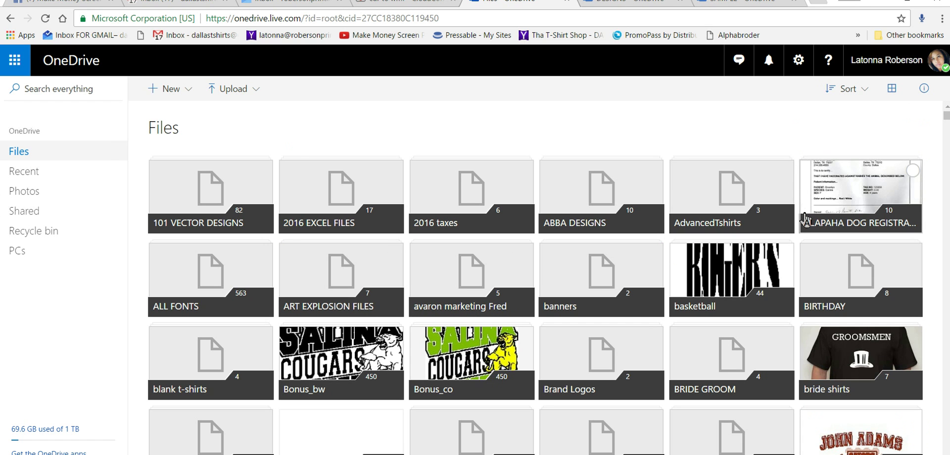
Step: On the cdr to wmf page, choose more files and browse OneDrive to smart templates vol 1 > SMART > Template
{"action": "left_click", "coordinate": [386, 3]}
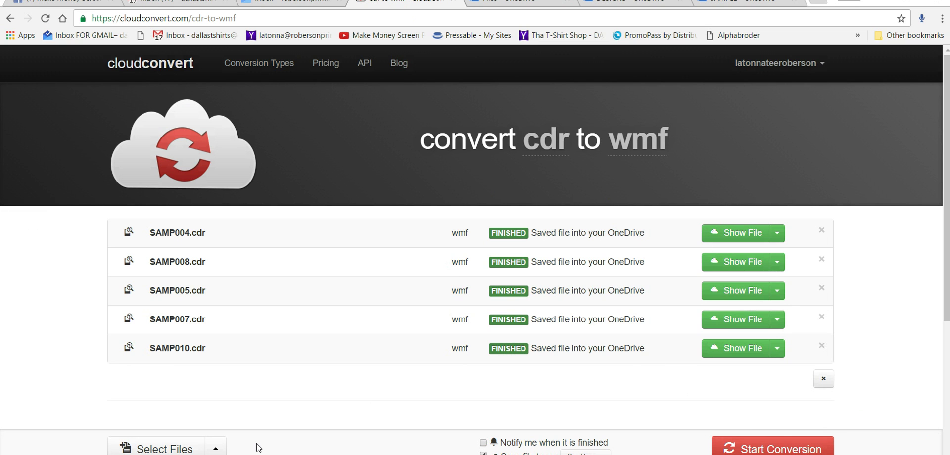
{"action": "left_click", "coordinate": [191, 450]}
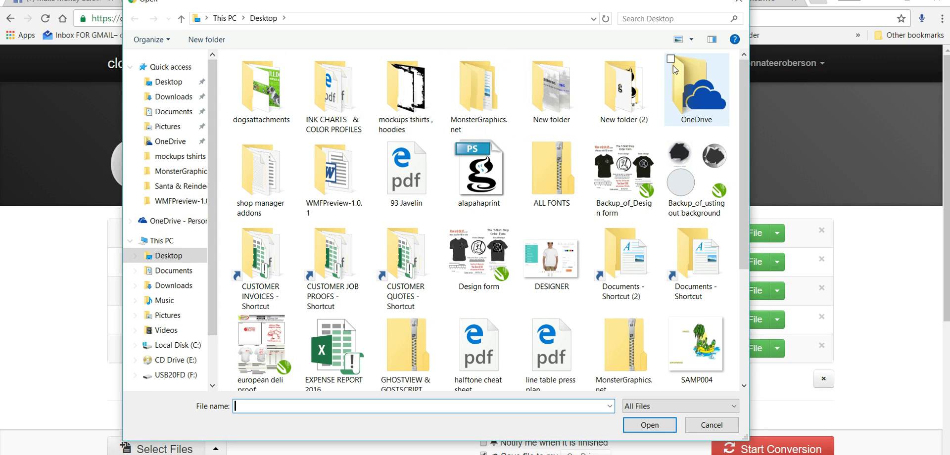
{"action": "double_click", "coordinate": [708, 95]}
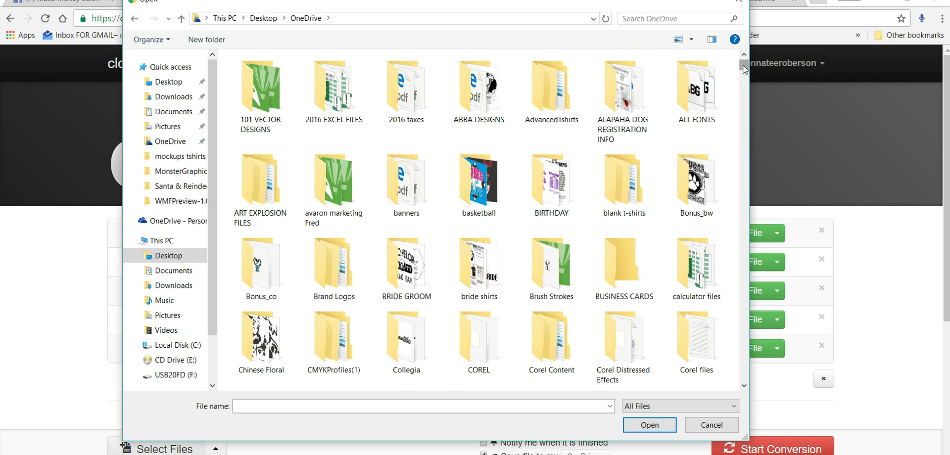
{"action": "left_click_drag", "start_coordinate": [744, 70], "coordinate": [746, 91]}
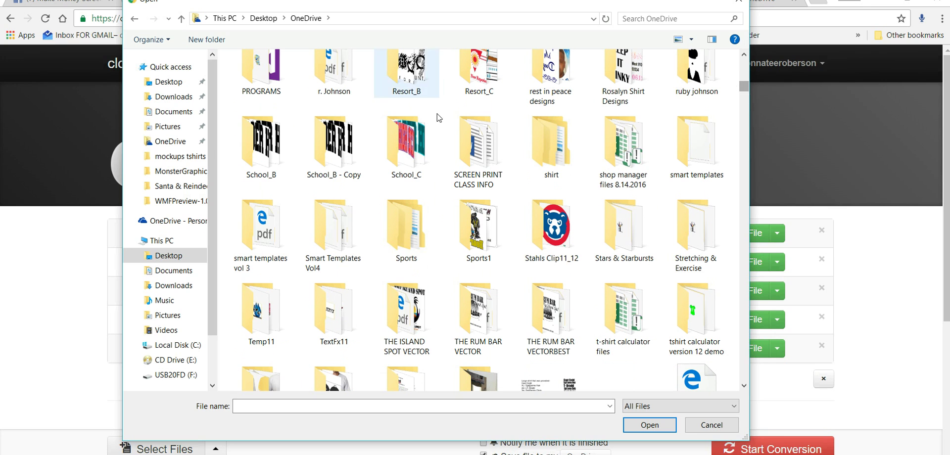
{"action": "double_click", "coordinate": [702, 152]}
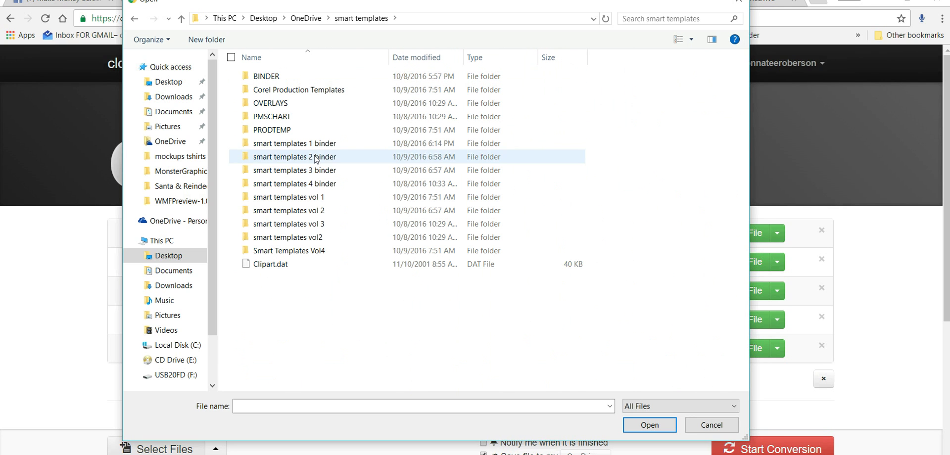
{"action": "double_click", "coordinate": [322, 199]}
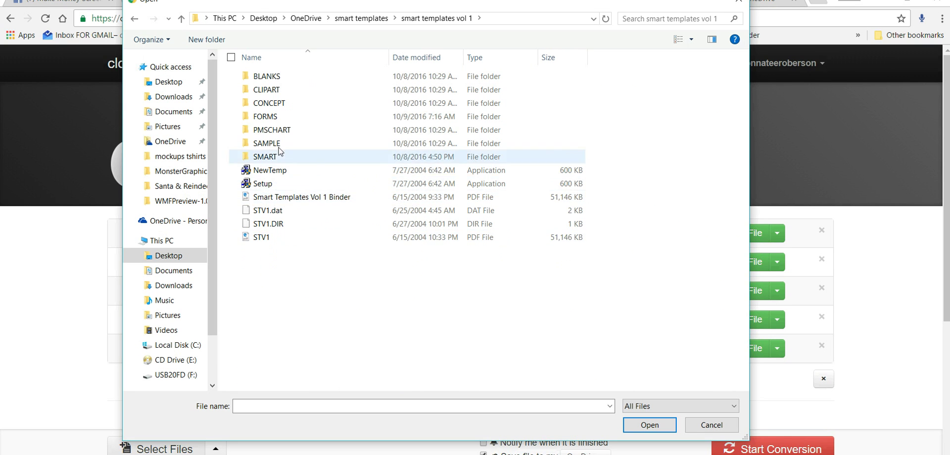
{"action": "double_click", "coordinate": [265, 157]}
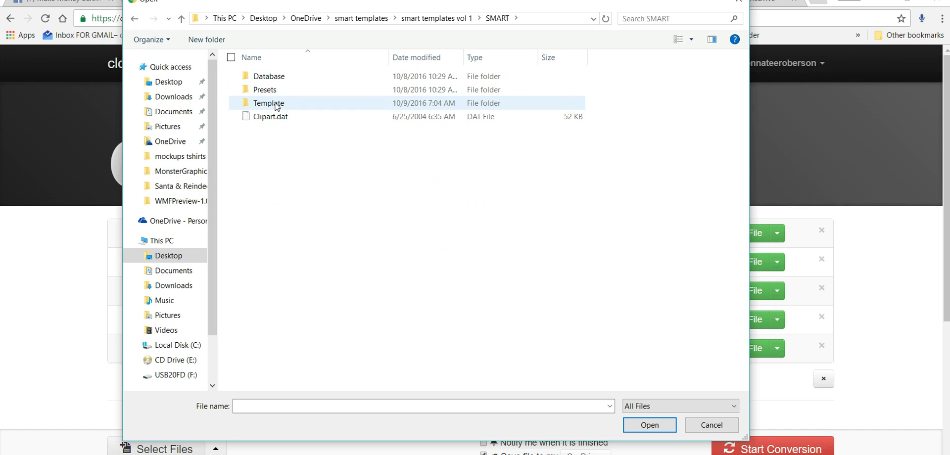
{"action": "double_click", "coordinate": [270, 103]}
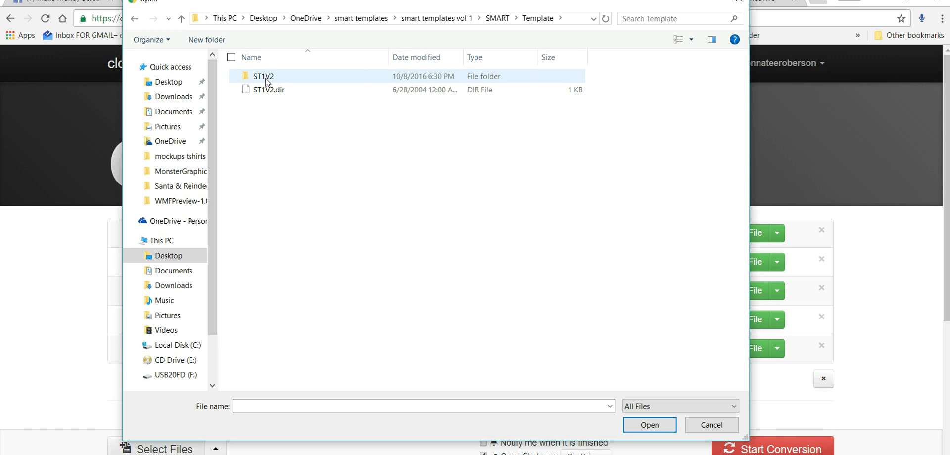
Step: Go into ST1V2 > Smart_Co, pick SMAR001, back out to SMART and cancel the file picker
{"action": "double_click", "coordinate": [265, 78]}
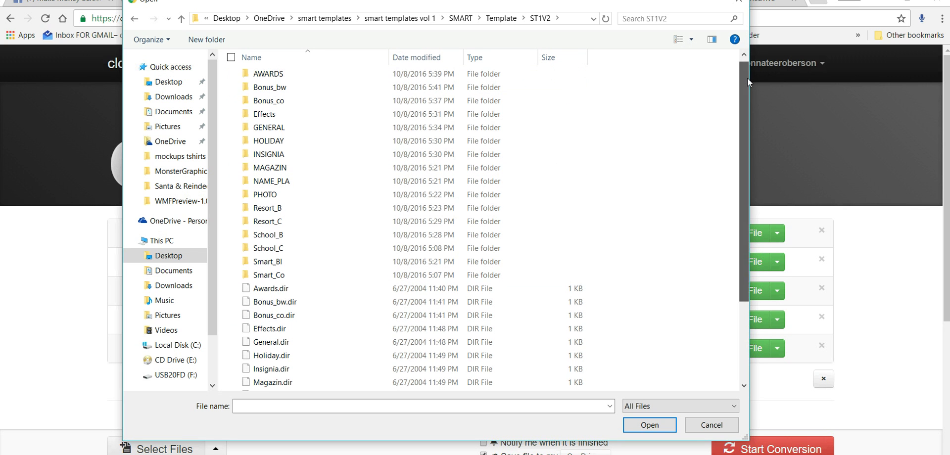
{"action": "left_click_drag", "start_coordinate": [747, 79], "coordinate": [729, 66]}
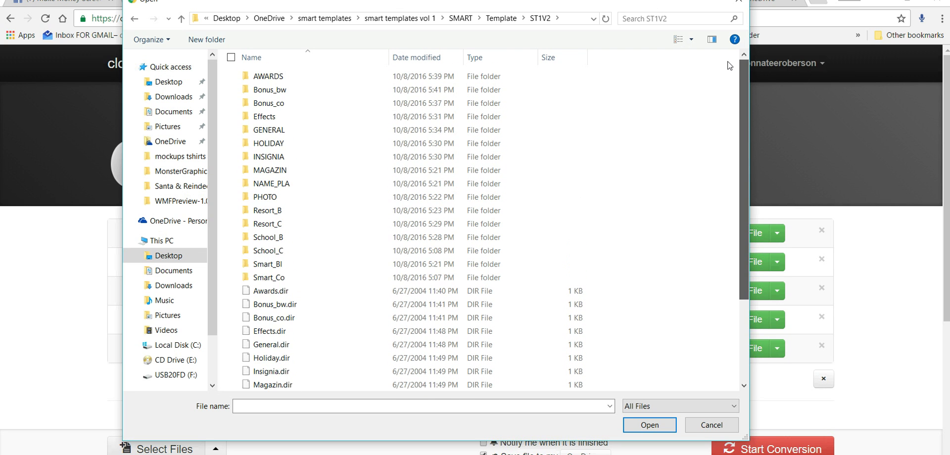
{"action": "double_click", "coordinate": [272, 280]}
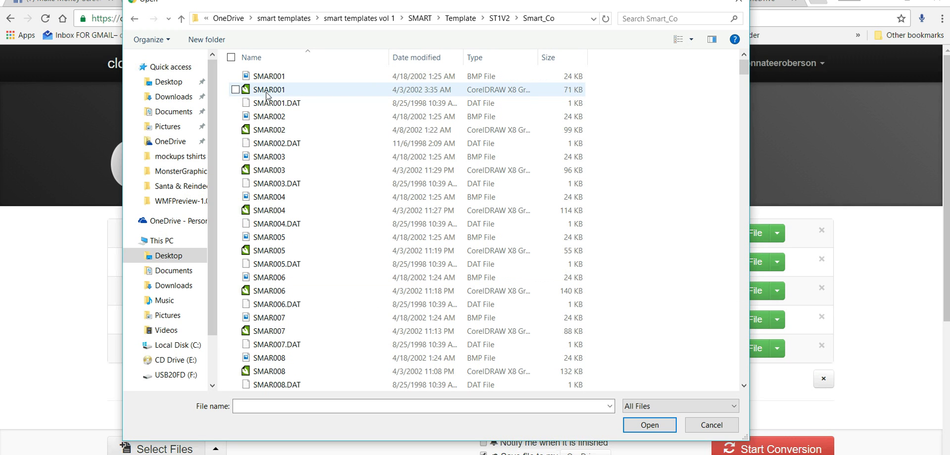
{"action": "left_click", "coordinate": [269, 93]}
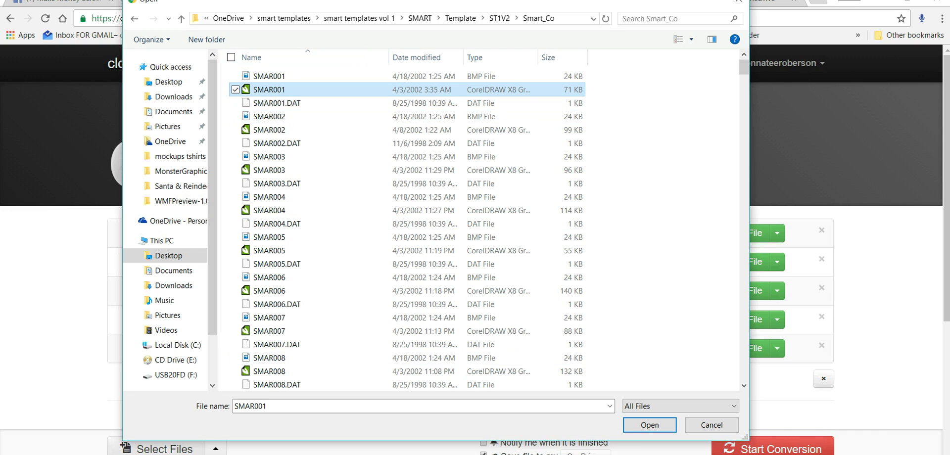
{"action": "left_click", "coordinate": [134, 20]}
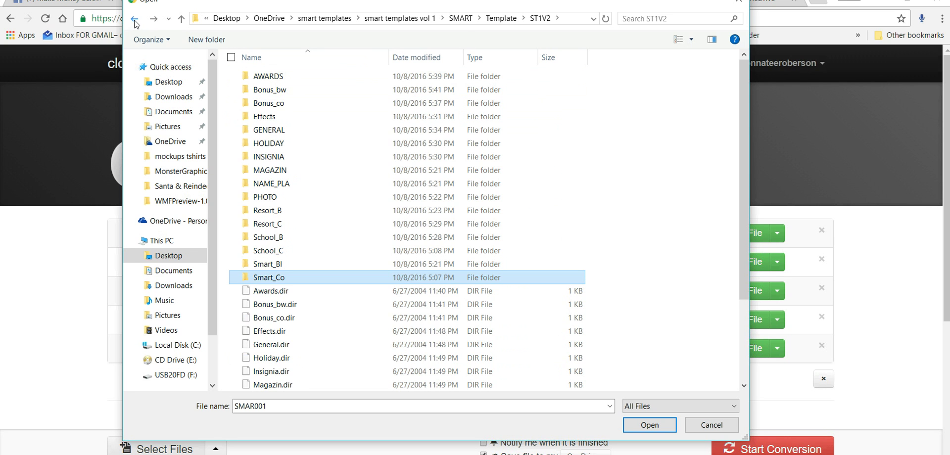
{"action": "left_click", "coordinate": [134, 19]}
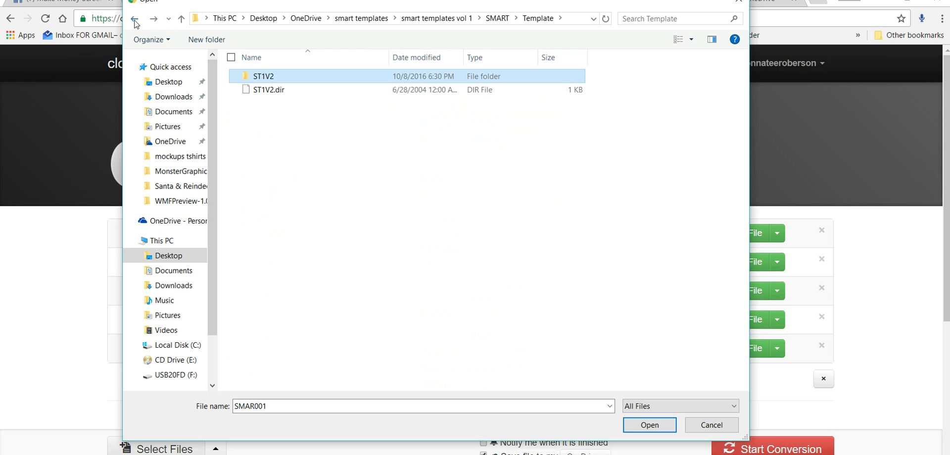
{"action": "left_click", "coordinate": [134, 20]}
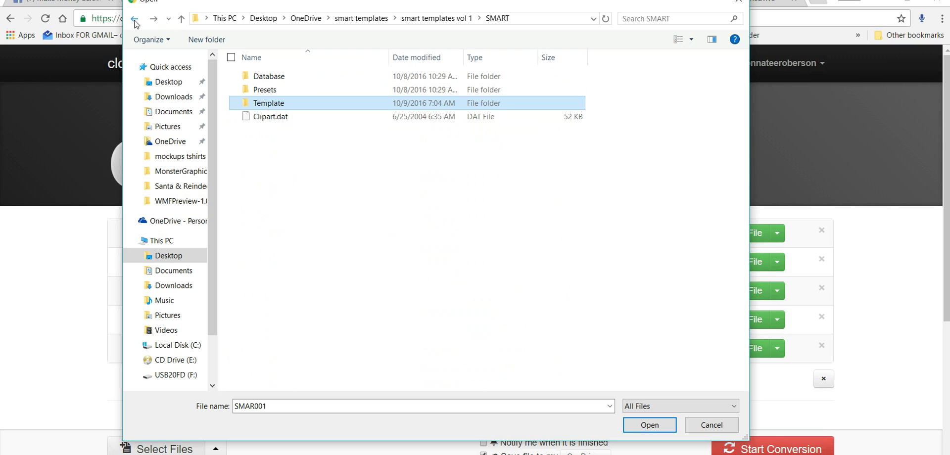
{"action": "left_click", "coordinate": [708, 426]}
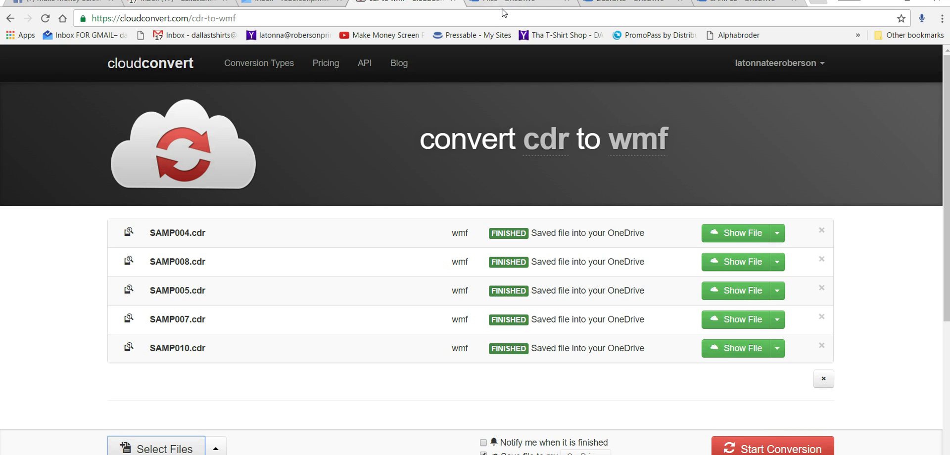
Step: Switch to Untitled-3 and delete the whole brick-wall graphic
{"action": "mouse_move", "coordinate": [474, 454]}
{"action": "left_click", "coordinate": [406, 441]}
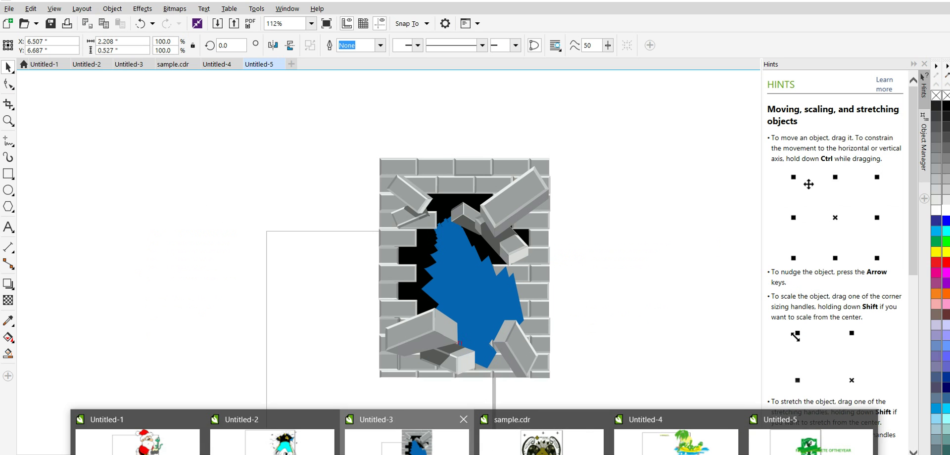
{"action": "left_click_drag", "start_coordinate": [348, 123], "coordinate": [606, 425]}
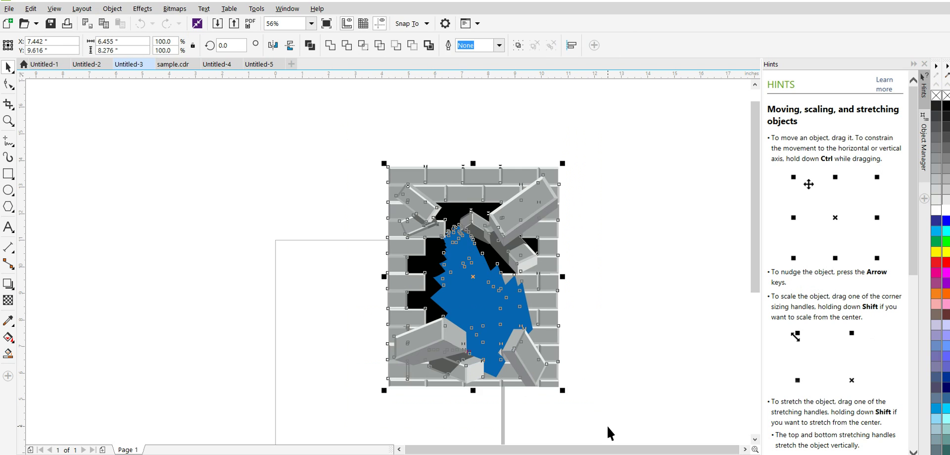
{"action": "key", "text": "Delete"}
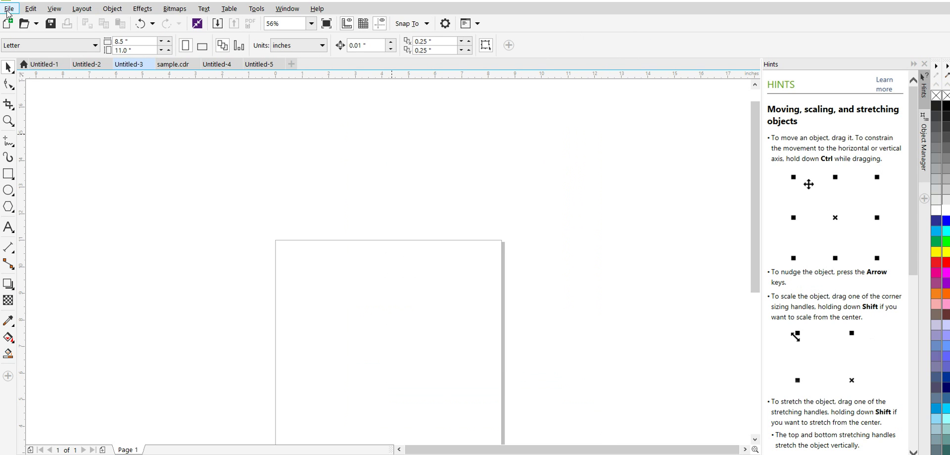
Step: Start a File > Import and browse to the OneDrive - Personal folder
{"action": "left_click", "coordinate": [8, 11]}
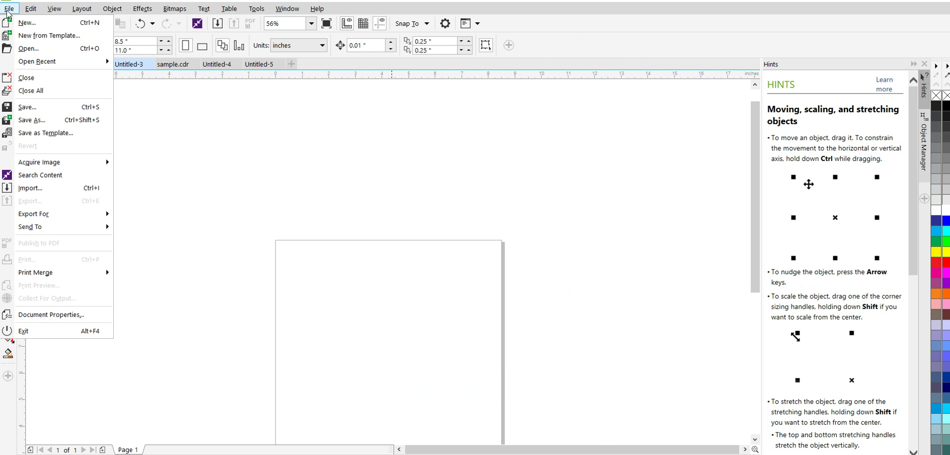
{"action": "left_click", "coordinate": [63, 188]}
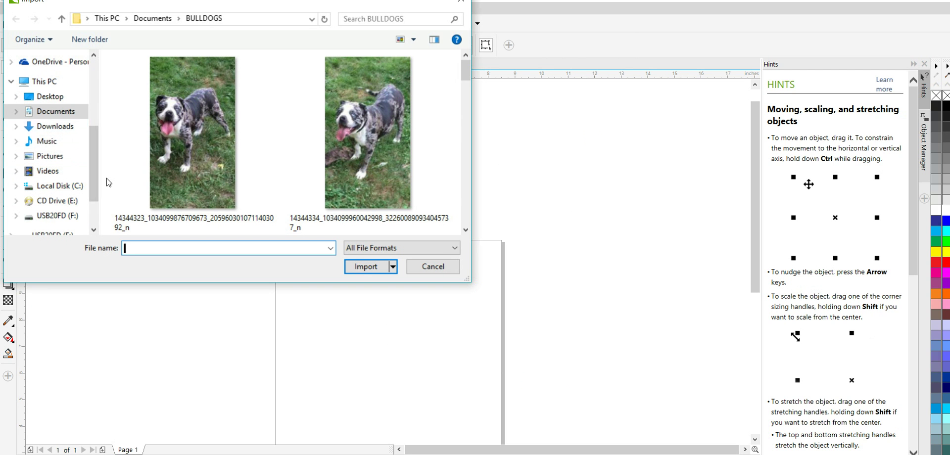
{"action": "left_click_drag", "start_coordinate": [93, 173], "coordinate": [98, 146]}
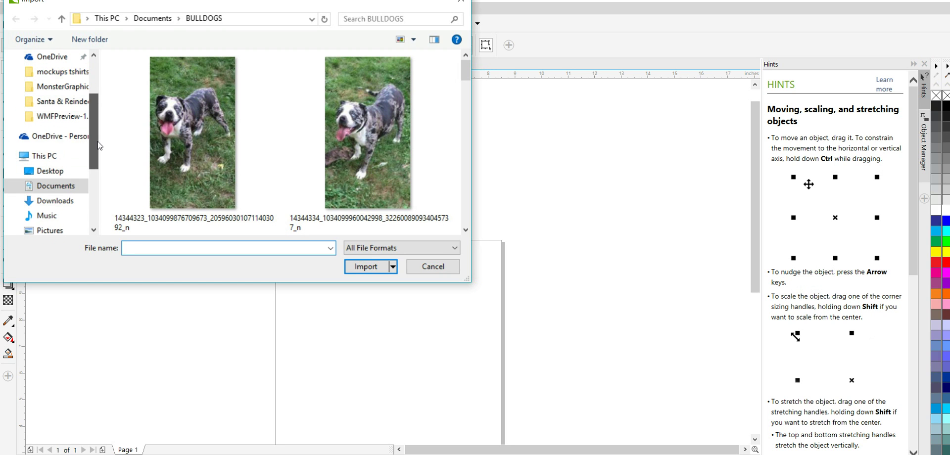
{"action": "left_click", "coordinate": [72, 137]}
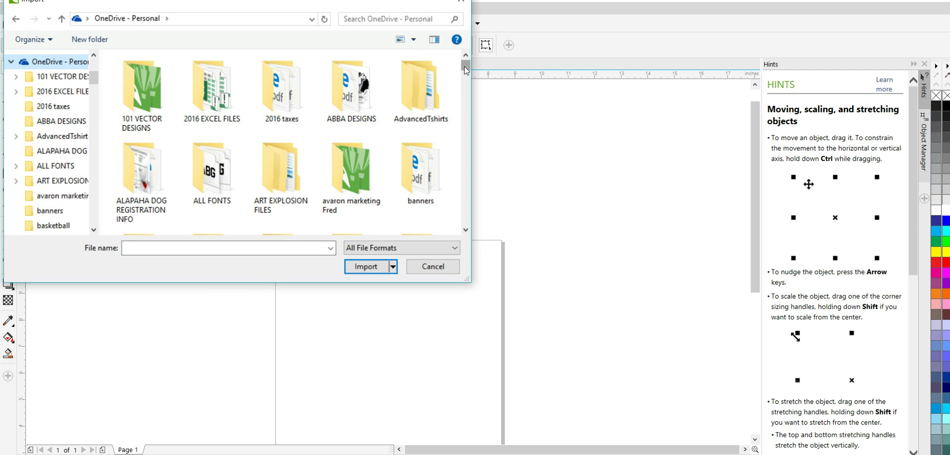
{"action": "left_click_drag", "start_coordinate": [465, 67], "coordinate": [469, 83]}
{"action": "scroll", "coordinate": [467, 83], "scroll_direction": "down", "scroll_amount": 2}
{"action": "scroll", "coordinate": [469, 83], "scroll_direction": "down", "scroll_amount": 2}
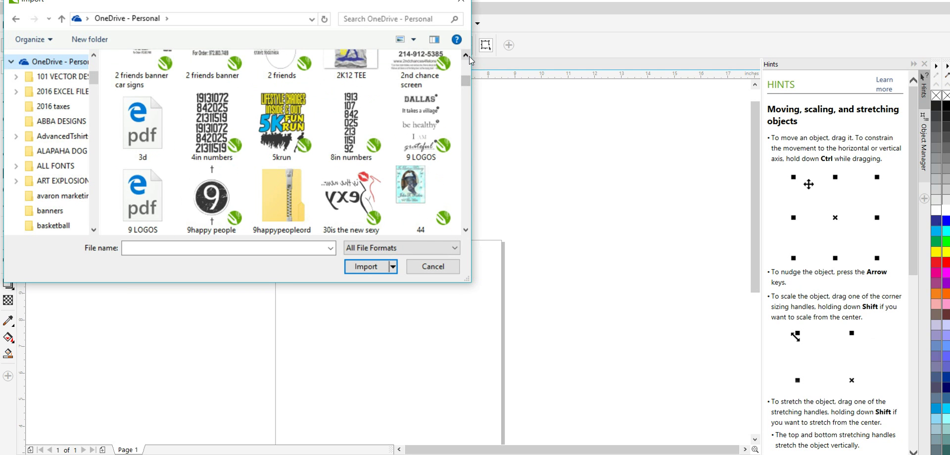
{"action": "scroll", "coordinate": [468, 58], "scroll_direction": "up", "scroll_amount": 5}
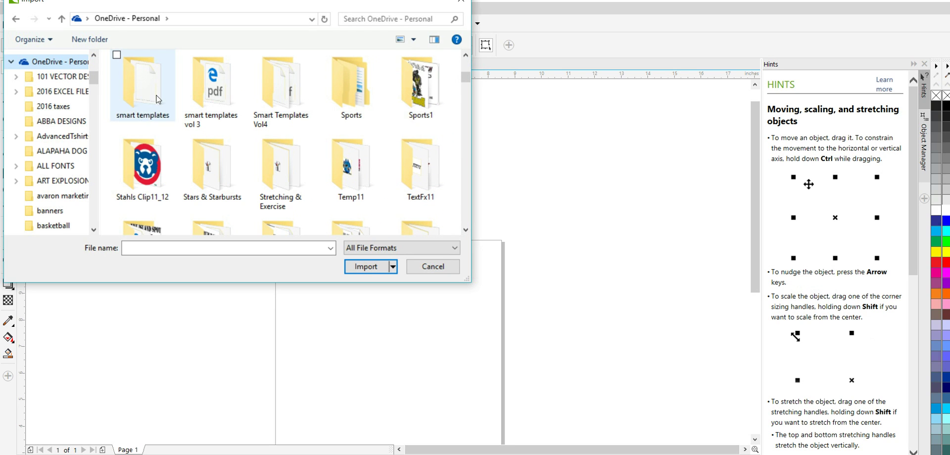
Step: Navigate to smart templates > smart templates vol 2 > VOL_2_CO > BASEBALL
{"action": "double_click", "coordinate": [132, 95]}
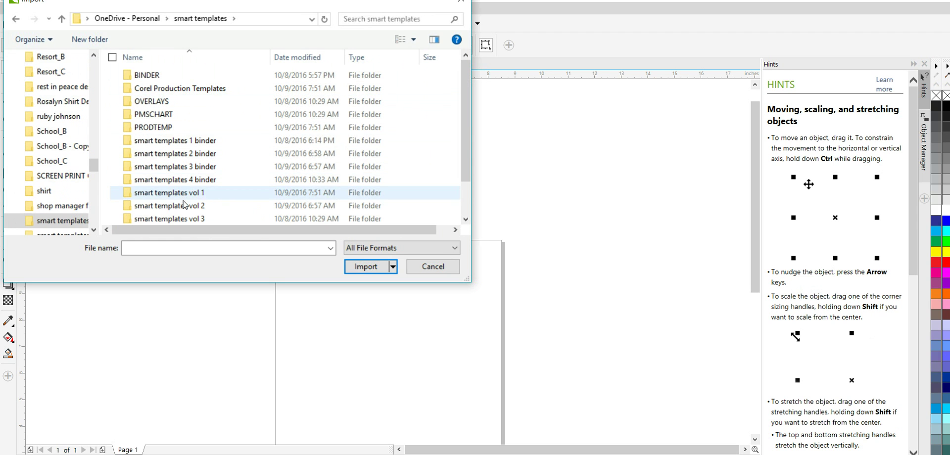
{"action": "double_click", "coordinate": [187, 211]}
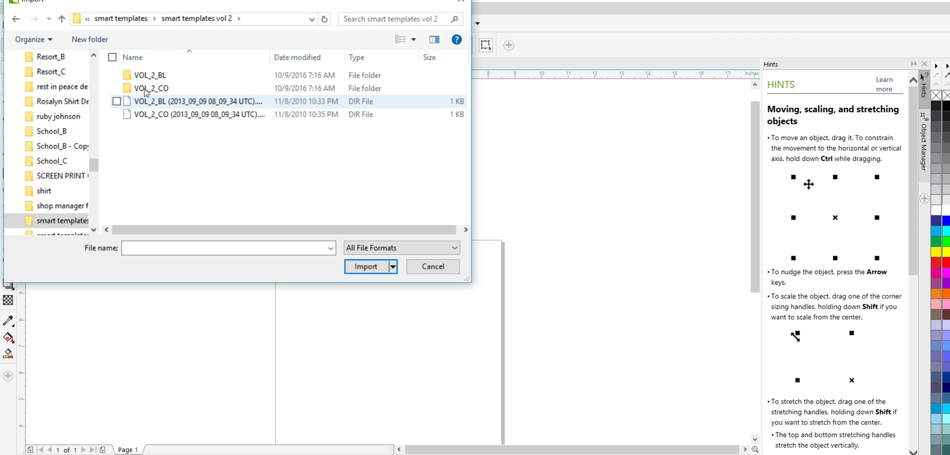
{"action": "double_click", "coordinate": [146, 89]}
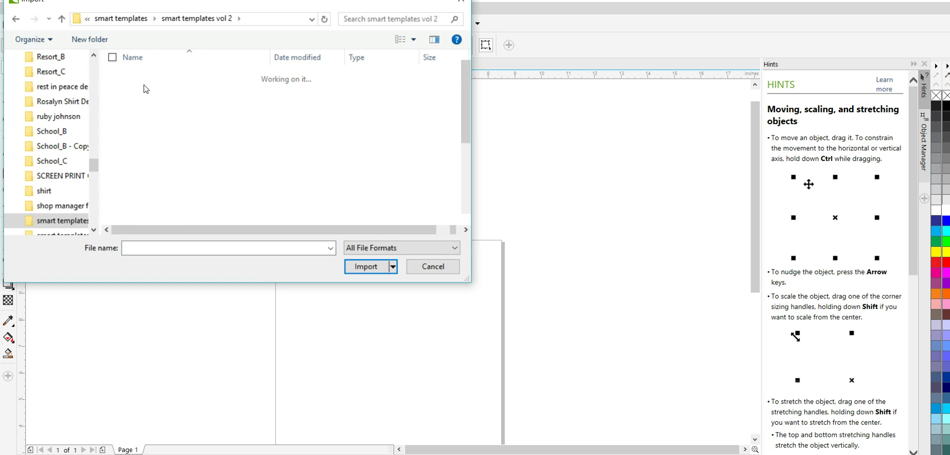
{"action": "double_click", "coordinate": [149, 75]}
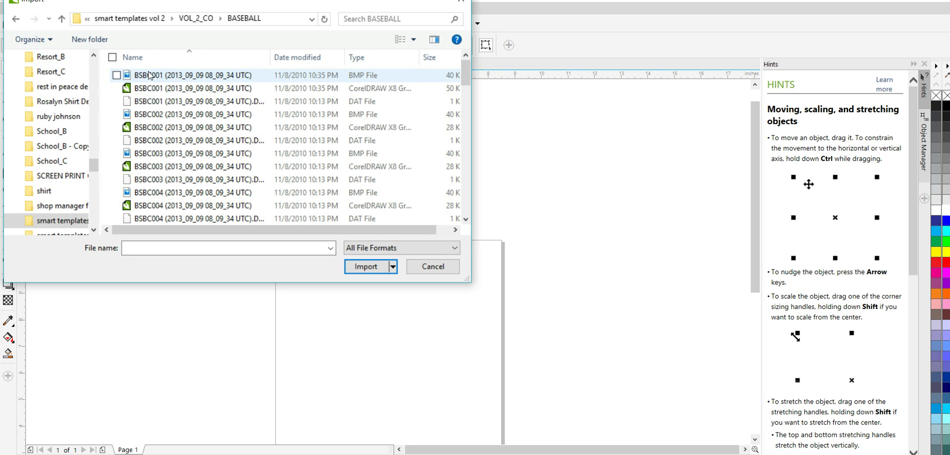
Step: Try importing BSBC001 in large-thumbnail view and dismiss the unsupported-version and empty-document errors
{"action": "left_click", "coordinate": [169, 93]}
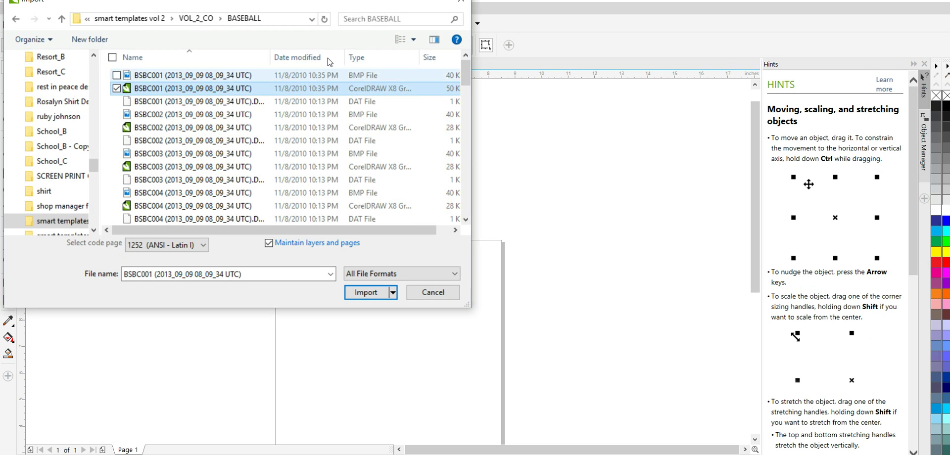
{"action": "left_click", "coordinate": [416, 43]}
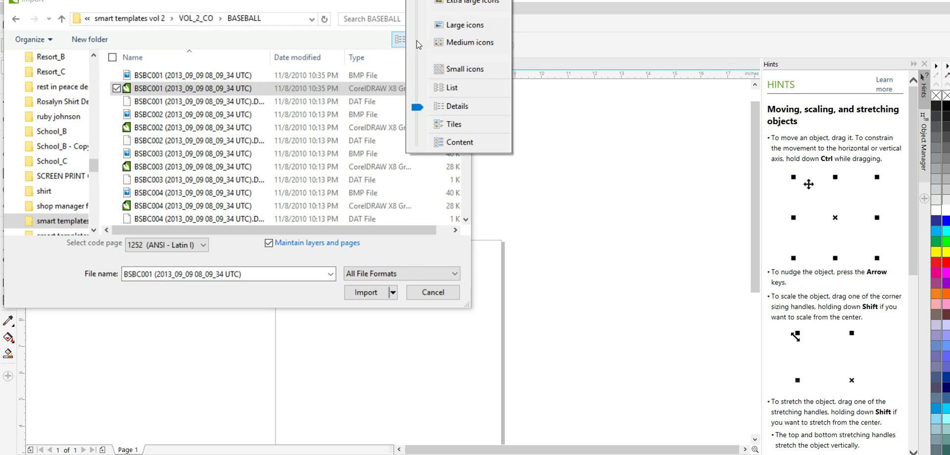
{"action": "left_click", "coordinate": [459, 29]}
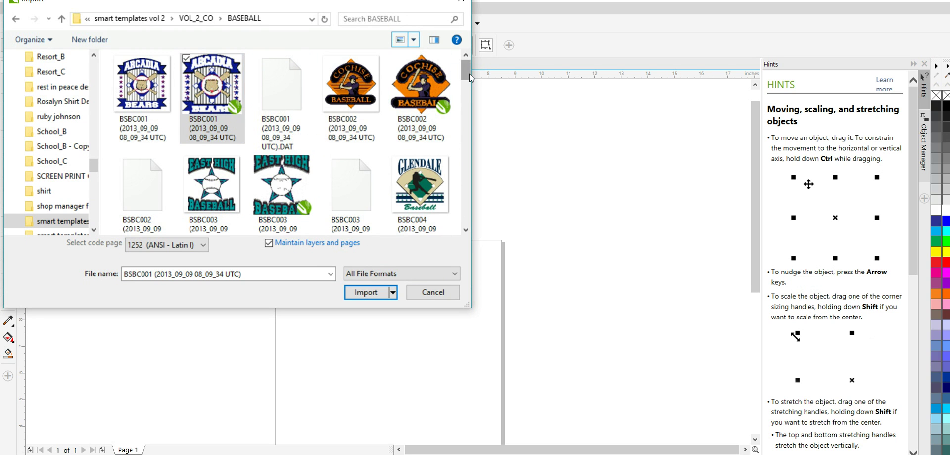
{"action": "left_click_drag", "start_coordinate": [469, 73], "coordinate": [474, 134]}
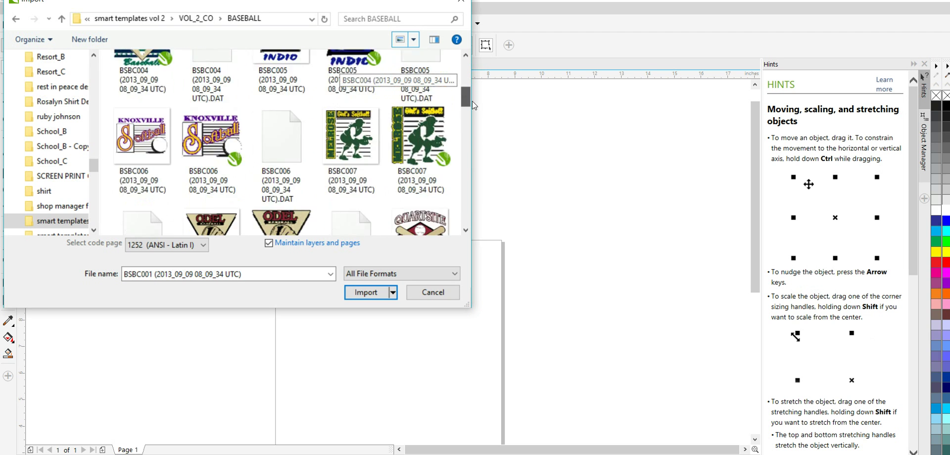
{"action": "scroll", "coordinate": [472, 101], "scroll_direction": "up", "scroll_amount": 4}
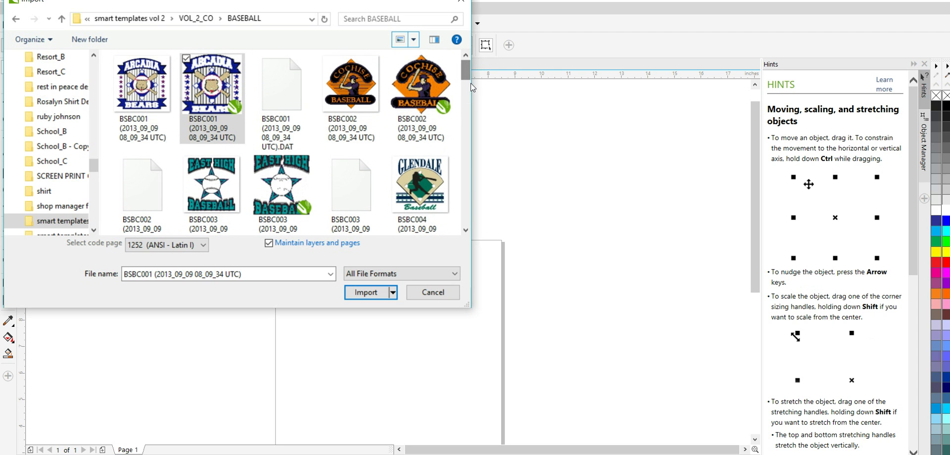
{"action": "left_click", "coordinate": [364, 292]}
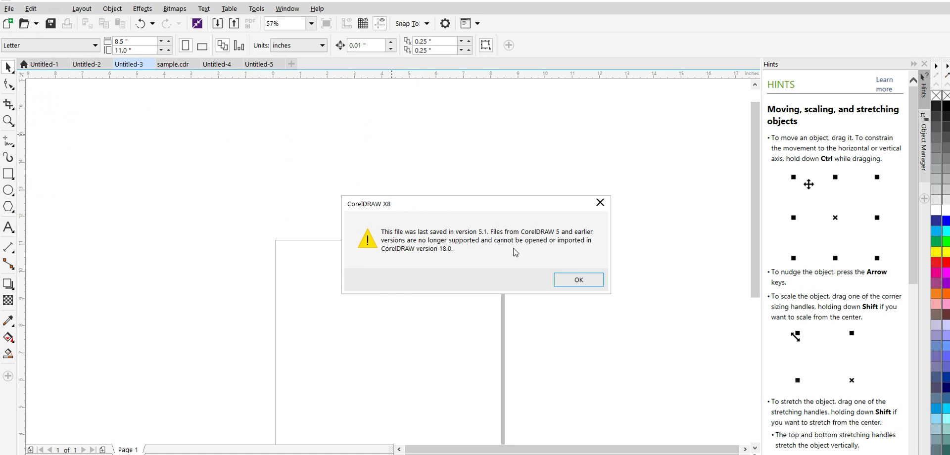
{"action": "left_click", "coordinate": [577, 281]}
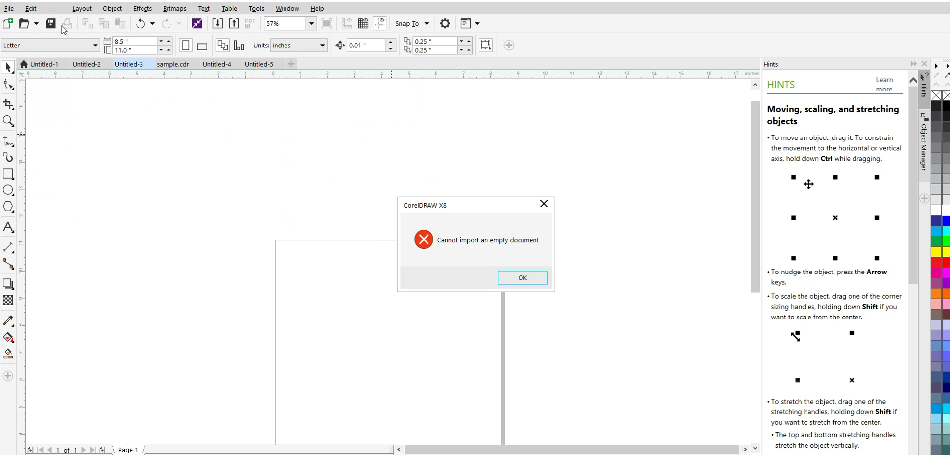
{"action": "left_click", "coordinate": [524, 279]}
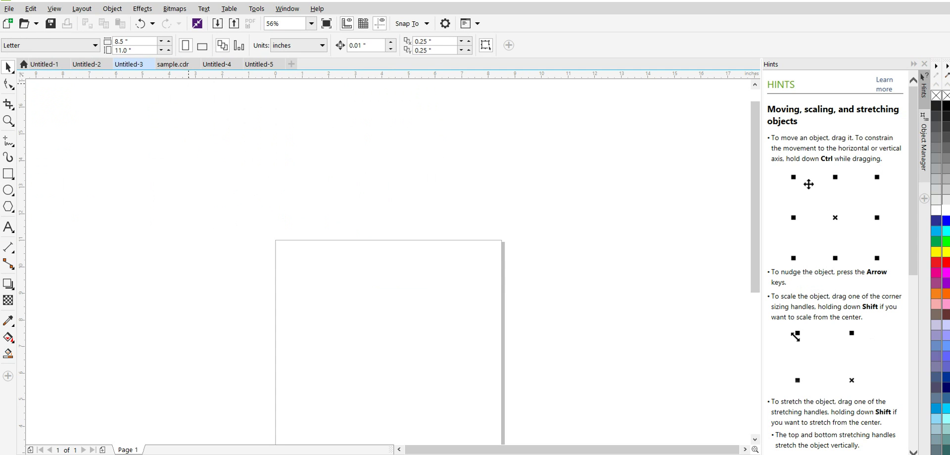
Step: Try importing BSBC004 the same way and dismiss both errors again
{"action": "left_click", "coordinate": [10, 9]}
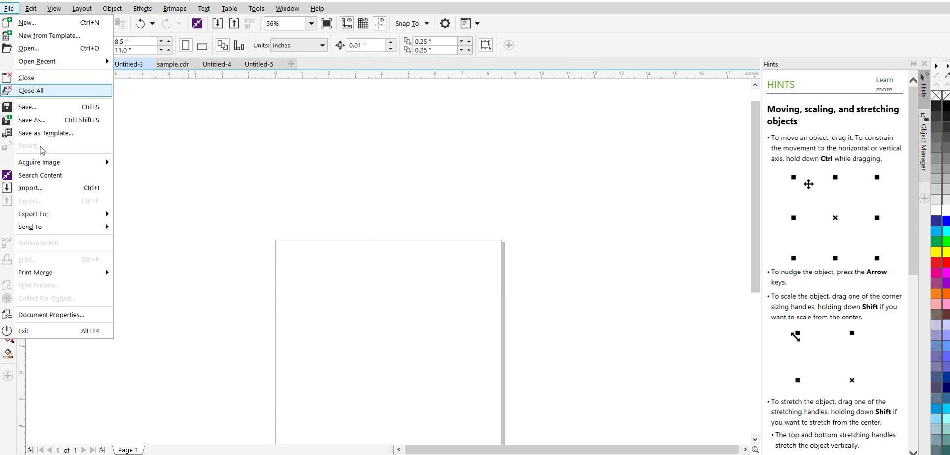
{"action": "left_click", "coordinate": [39, 190]}
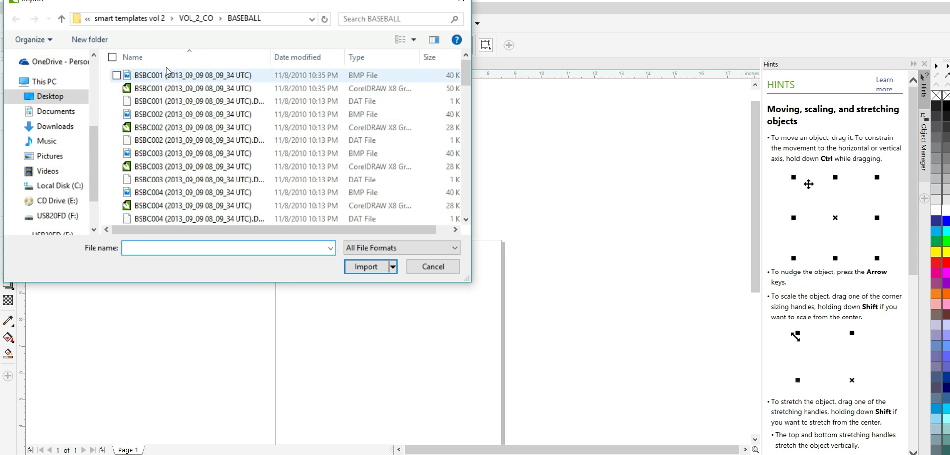
{"action": "left_click", "coordinate": [414, 39]}
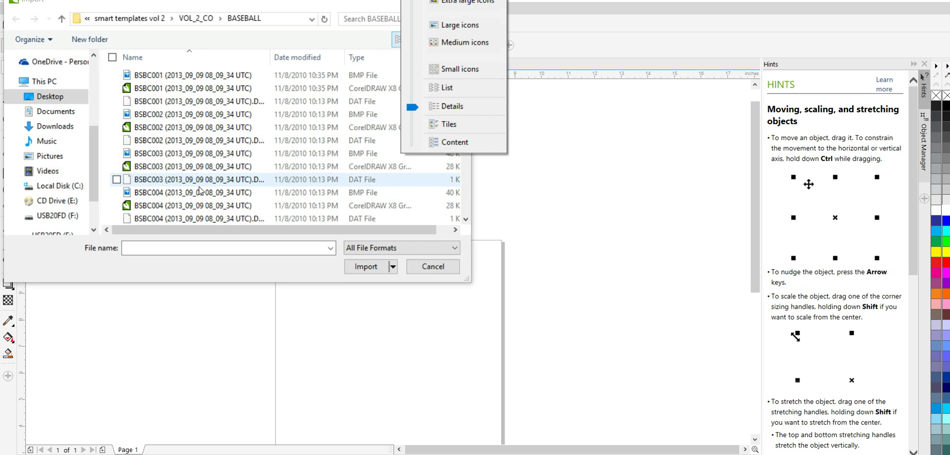
{"action": "left_click", "coordinate": [204, 208]}
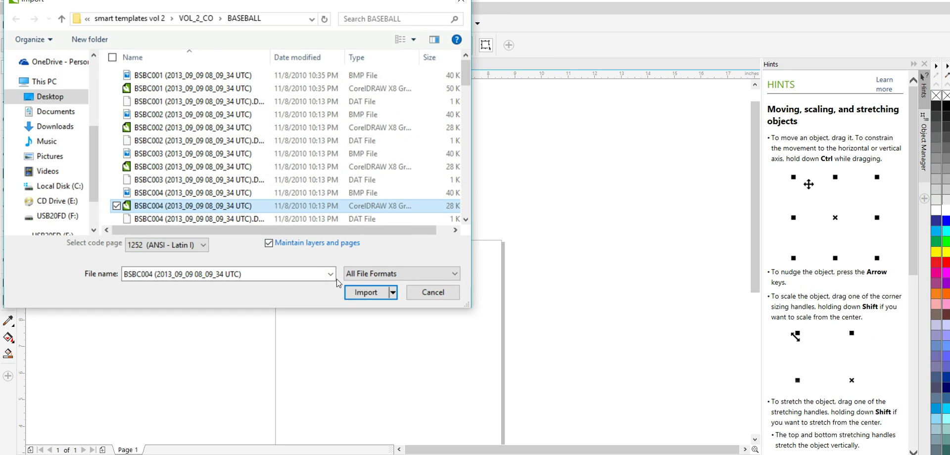
{"action": "left_click", "coordinate": [370, 292]}
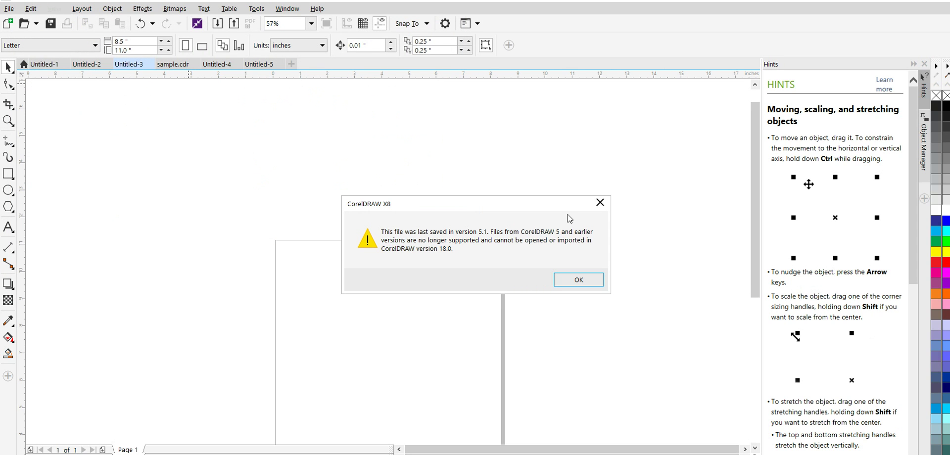
{"action": "left_click", "coordinate": [600, 202]}
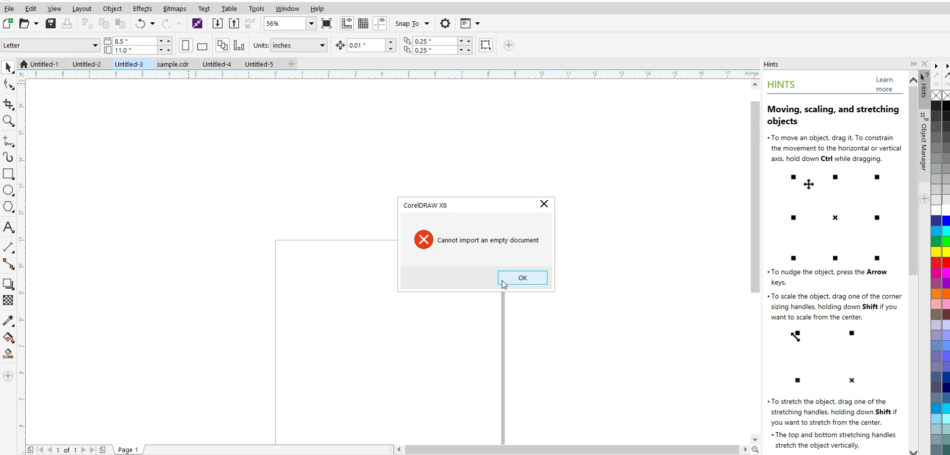
{"action": "left_click", "coordinate": [512, 279]}
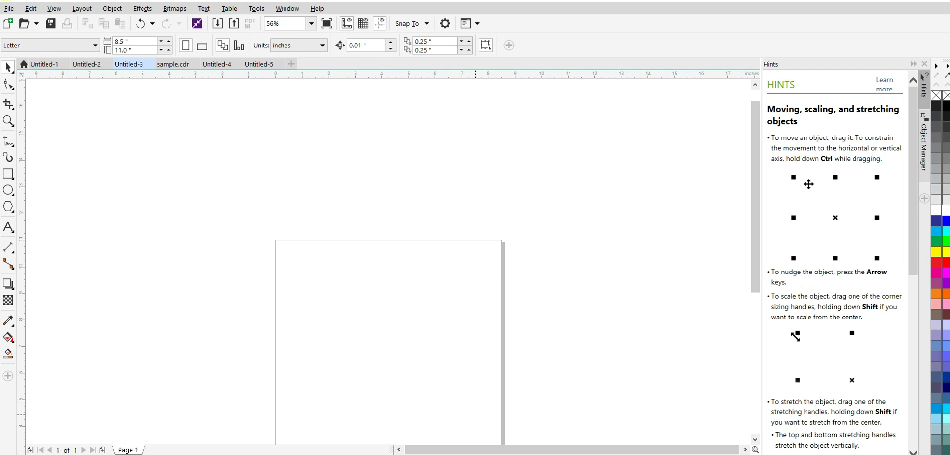
Step: Back in CloudConvert, choose more files to upload from the personal OneDrive folder
{"action": "key", "text": "alt+Tab"}
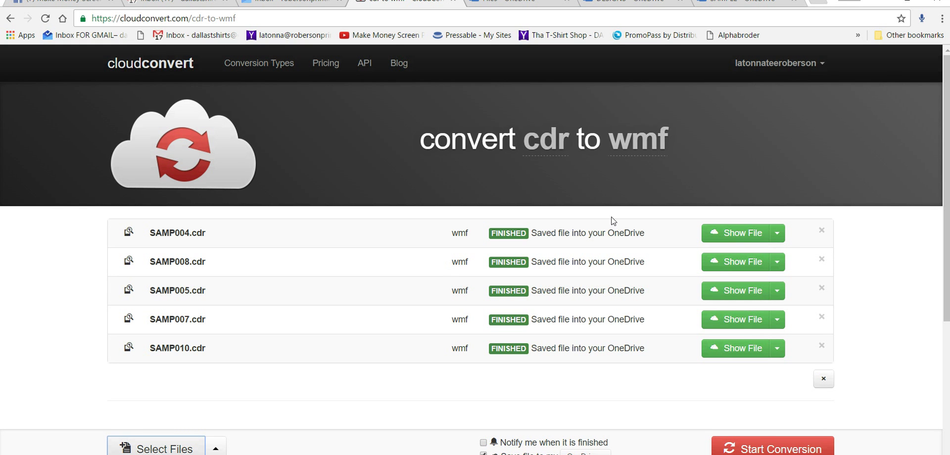
{"action": "left_click", "coordinate": [177, 451]}
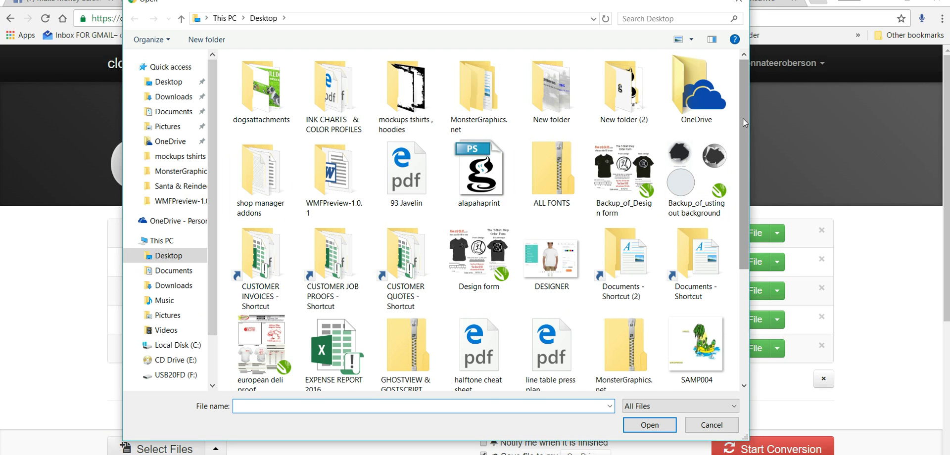
{"action": "left_click_drag", "start_coordinate": [743, 118], "coordinate": [745, 152]}
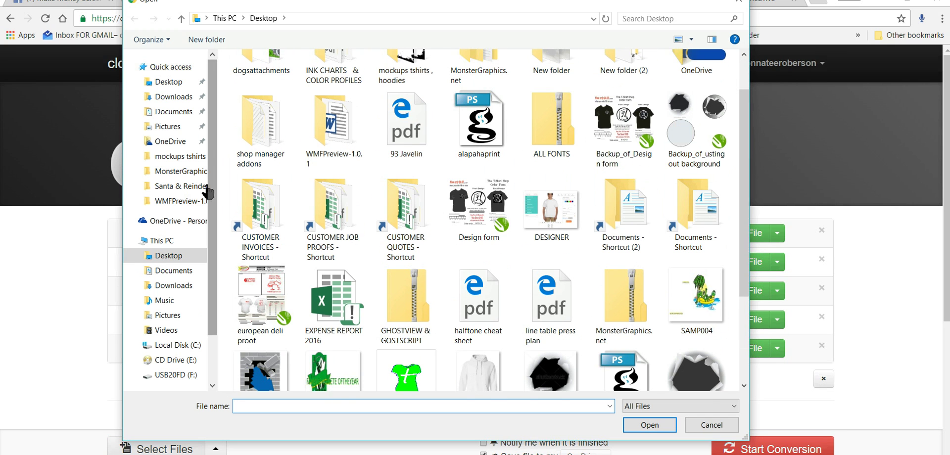
{"action": "left_click", "coordinate": [167, 221]}
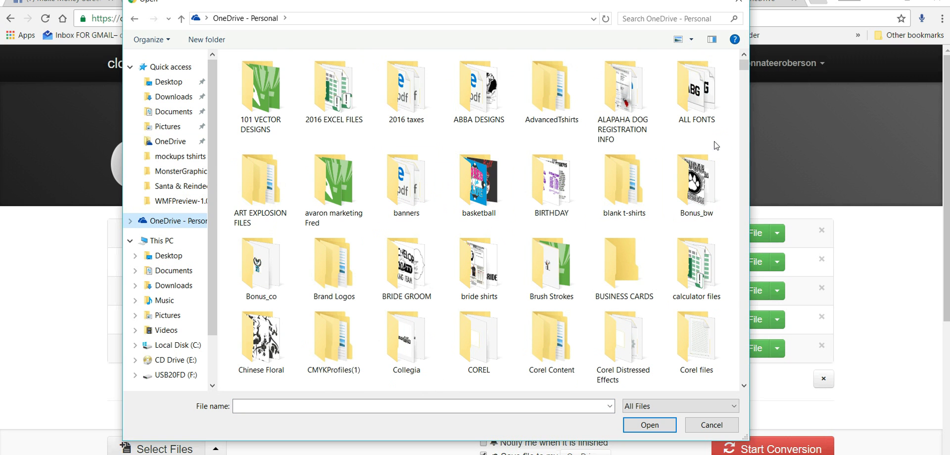
{"action": "left_click_drag", "start_coordinate": [744, 70], "coordinate": [744, 87]}
Step: Search OneDrive reusing the earlier 'smar' term and move through the results
{"action": "left_click", "coordinate": [674, 18]}
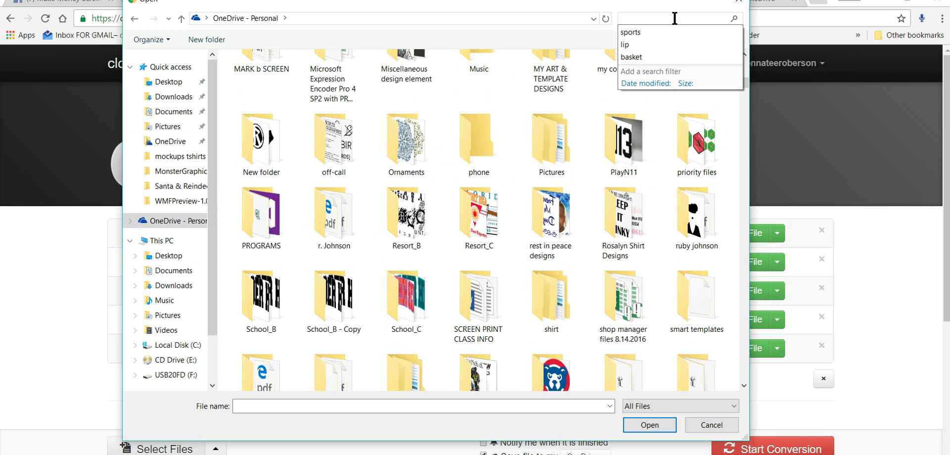
{"action": "type", "text": "smar"}
{"action": "left_click", "coordinate": [647, 18]}
{"action": "type", "text": "s"}
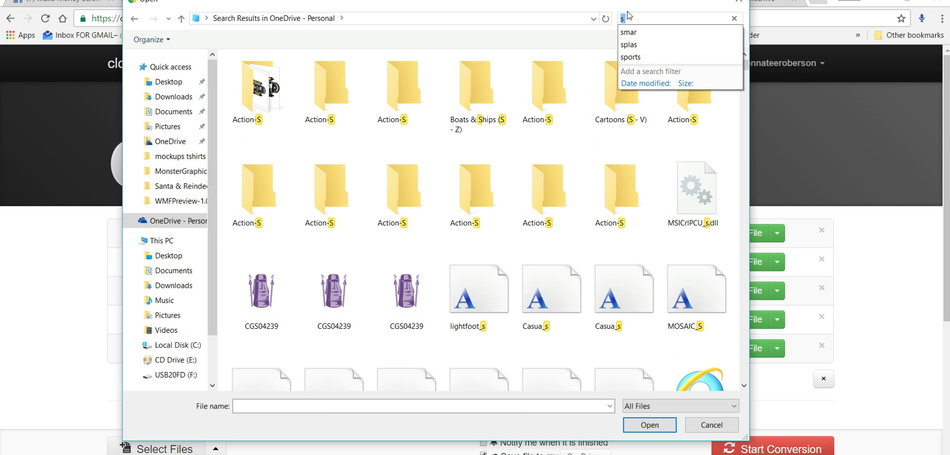
{"action": "left_click", "coordinate": [636, 32]}
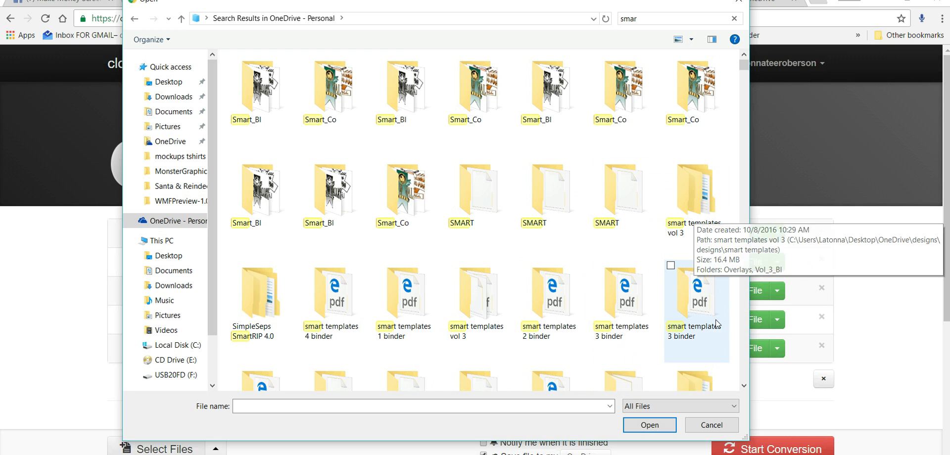
{"action": "left_click", "coordinate": [744, 386]}
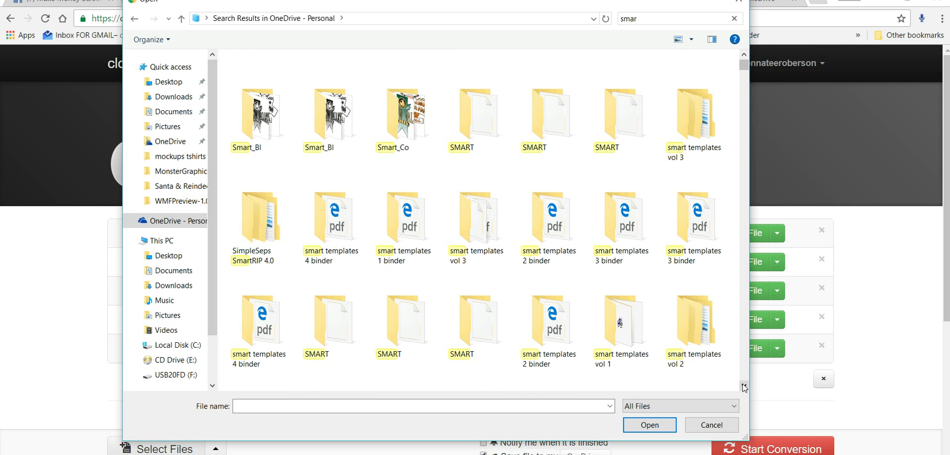
{"action": "left_click", "coordinate": [744, 386]}
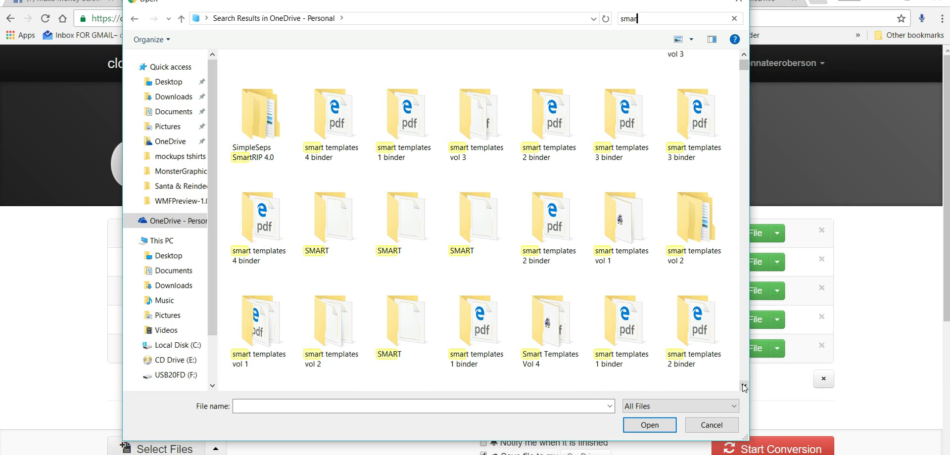
{"action": "left_click", "coordinate": [744, 387]}
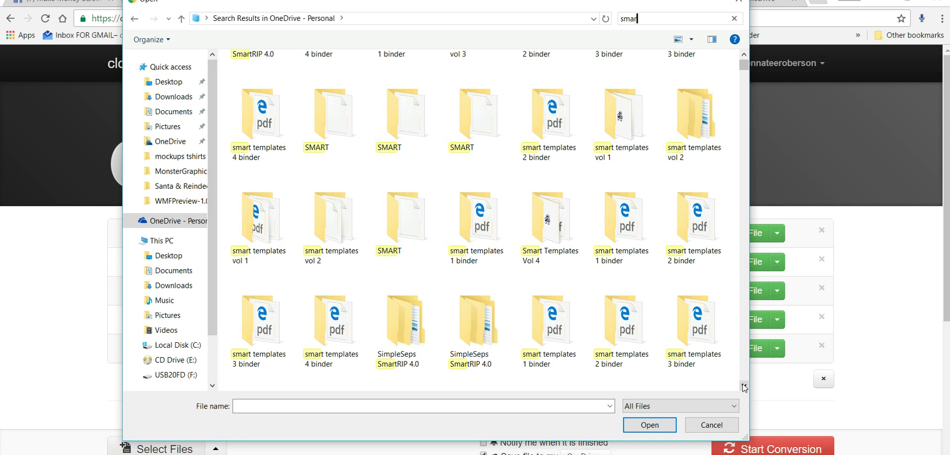
{"action": "left_click", "coordinate": [744, 387]}
{"action": "left_click", "coordinate": [744, 387]}
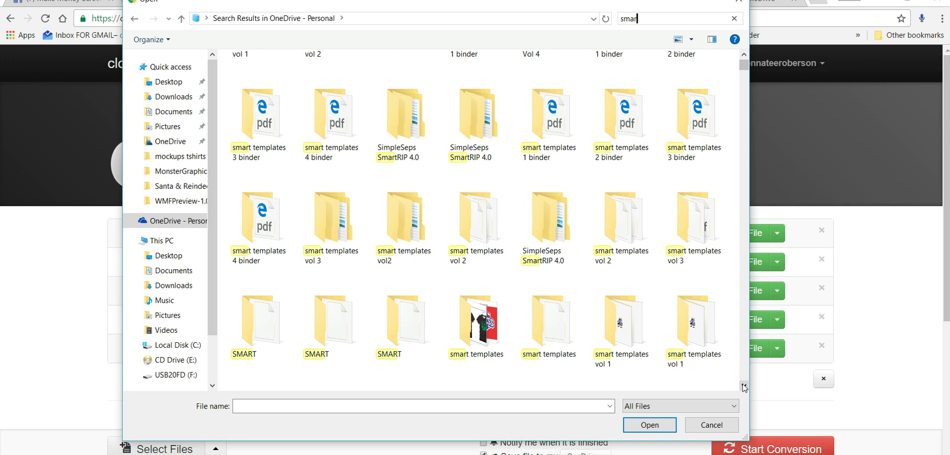
Step: Navigate to smart templates > smart templates vol 2 > VOL_2_CO > GENERAL
{"action": "left_click", "coordinate": [467, 329]}
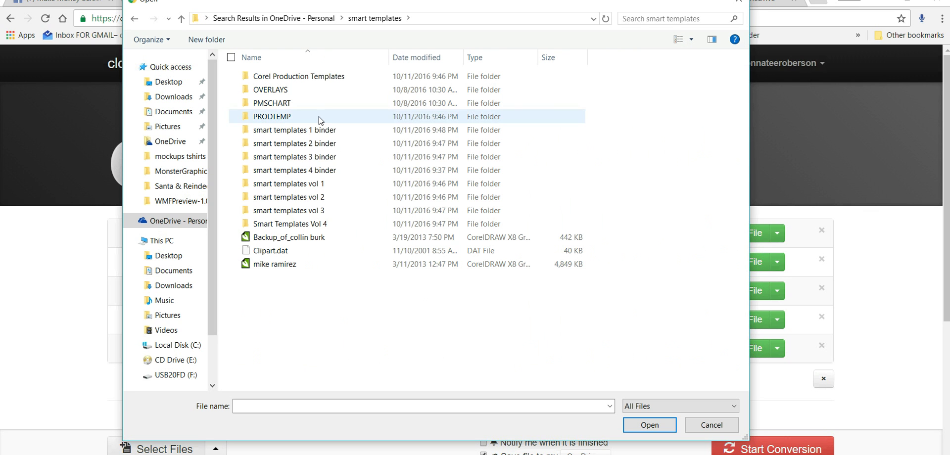
{"action": "left_click", "coordinate": [316, 202]}
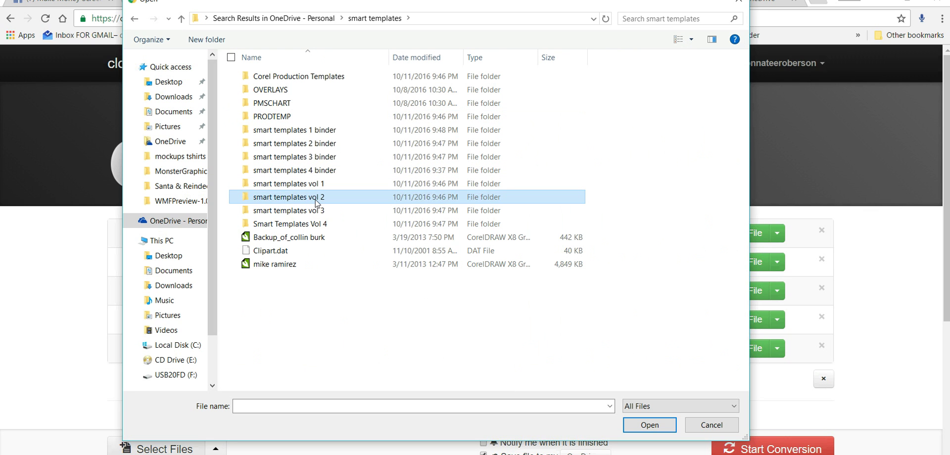
{"action": "double_click", "coordinate": [317, 202]}
{"action": "double_click", "coordinate": [261, 91]}
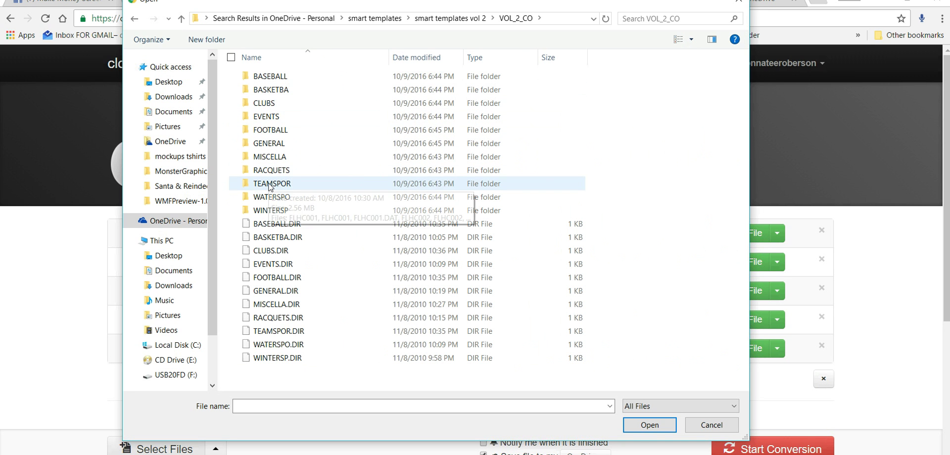
{"action": "left_click", "coordinate": [268, 144]}
{"action": "double_click", "coordinate": [268, 144]}
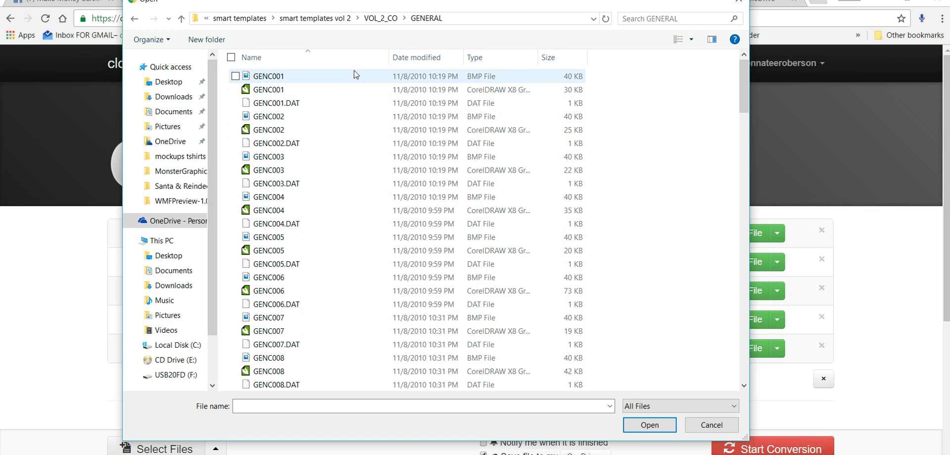
Step: Show the GENERAL files as large thumbnails, select the GENC004 drawing and upload it
{"action": "left_click", "coordinate": [691, 39]}
{"action": "left_click", "coordinate": [725, 26]}
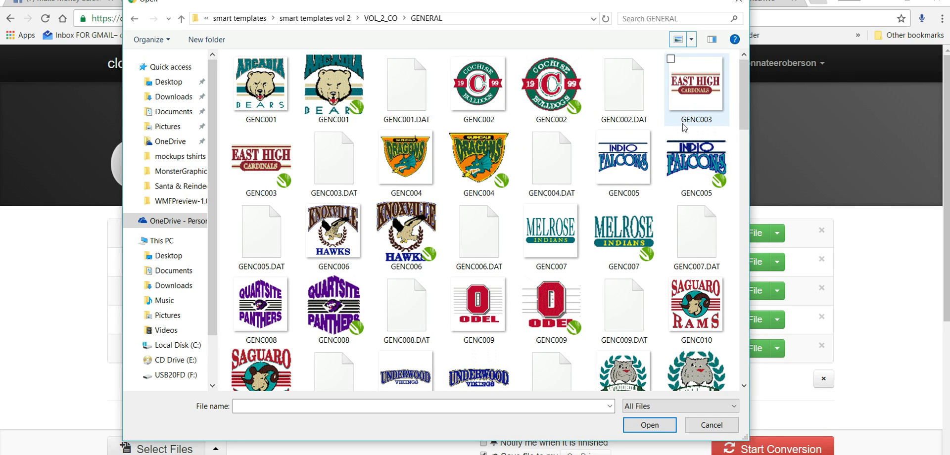
{"action": "left_click", "coordinate": [475, 160]}
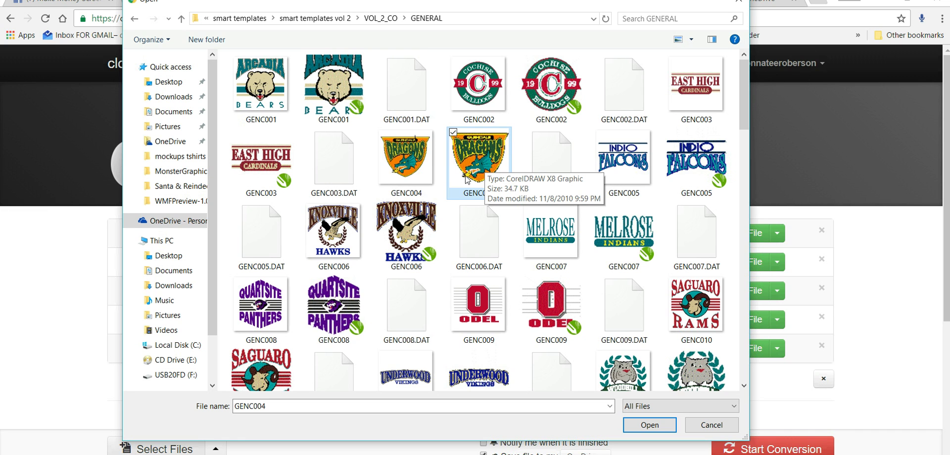
{"action": "left_click", "coordinate": [522, 153]}
{"action": "left_click", "coordinate": [496, 156]}
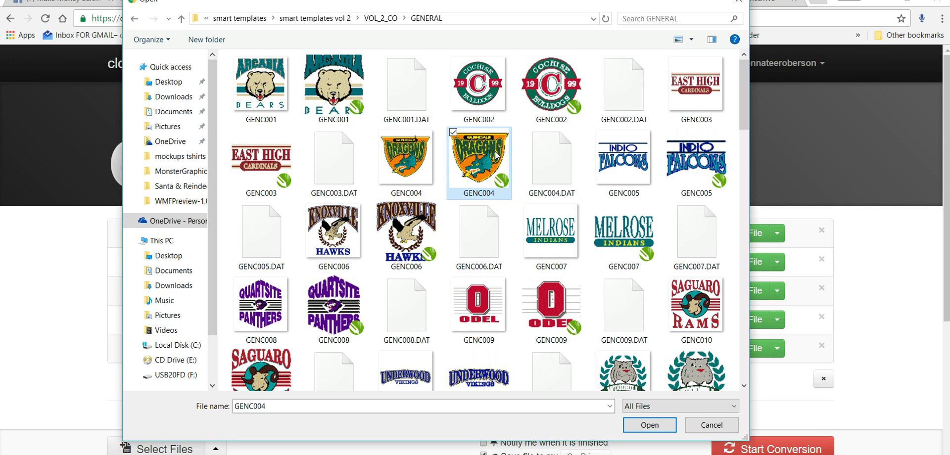
{"action": "left_click", "coordinate": [648, 425]}
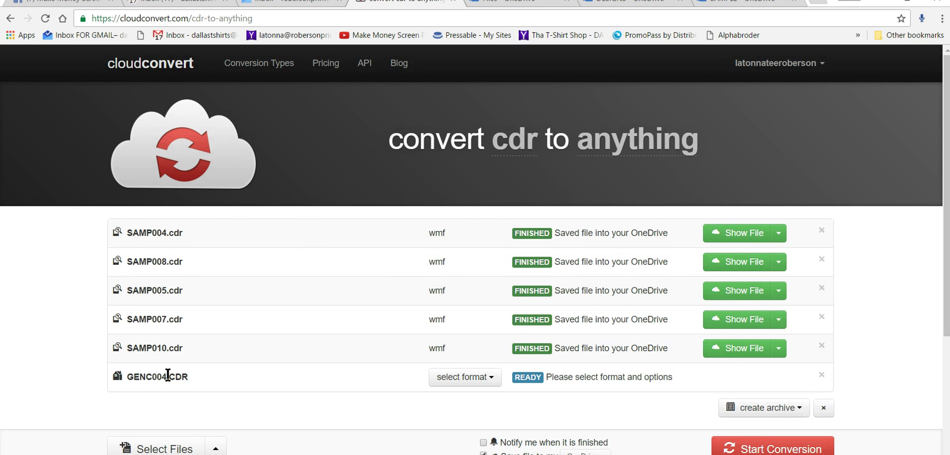
Step: Set GENC004.CDR's output format to wmf from the vector formats
{"action": "left_click", "coordinate": [492, 381]}
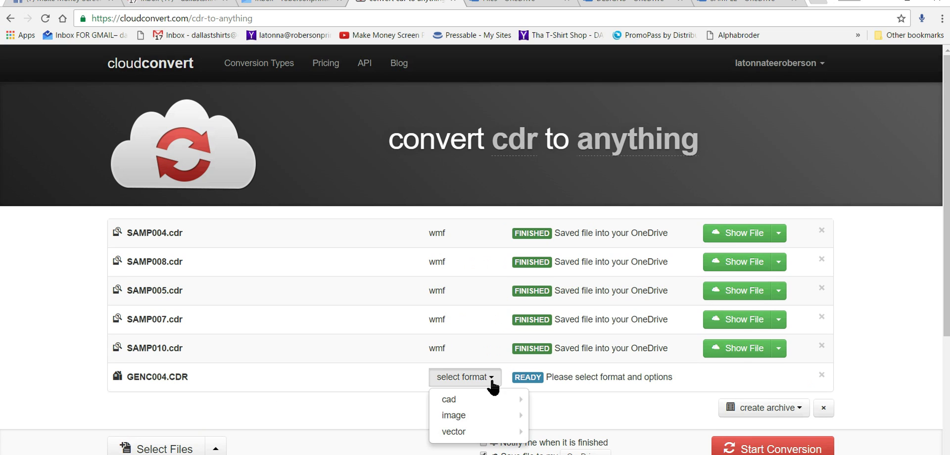
{"action": "mouse_move", "coordinate": [488, 431]}
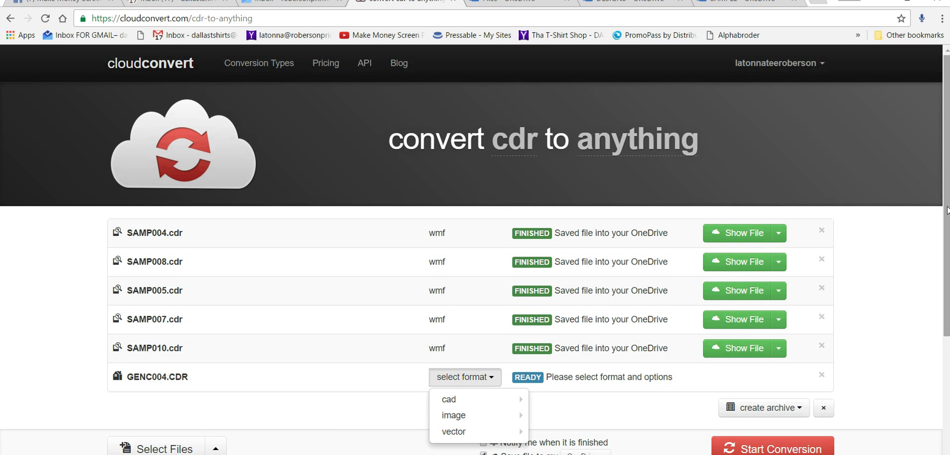
{"action": "scroll", "coordinate": [501, 245], "scroll_direction": "down", "scroll_amount": 2}
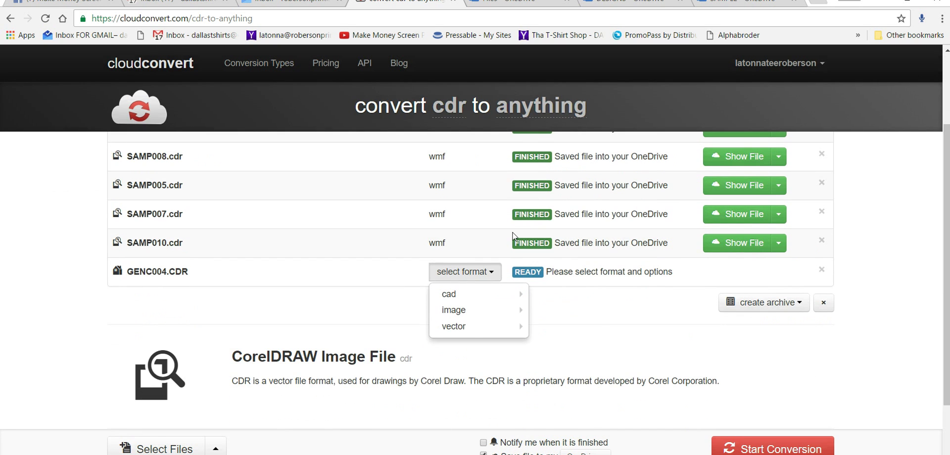
{"action": "mouse_move", "coordinate": [472, 330]}
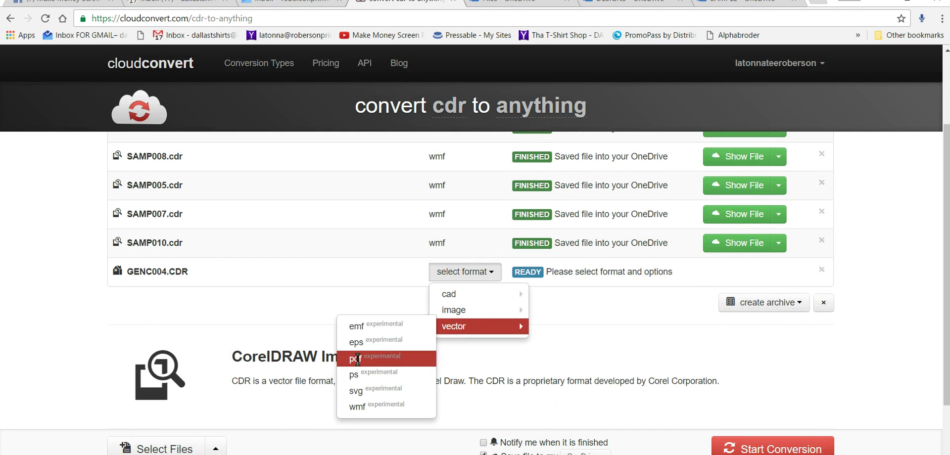
{"action": "left_click", "coordinate": [379, 406]}
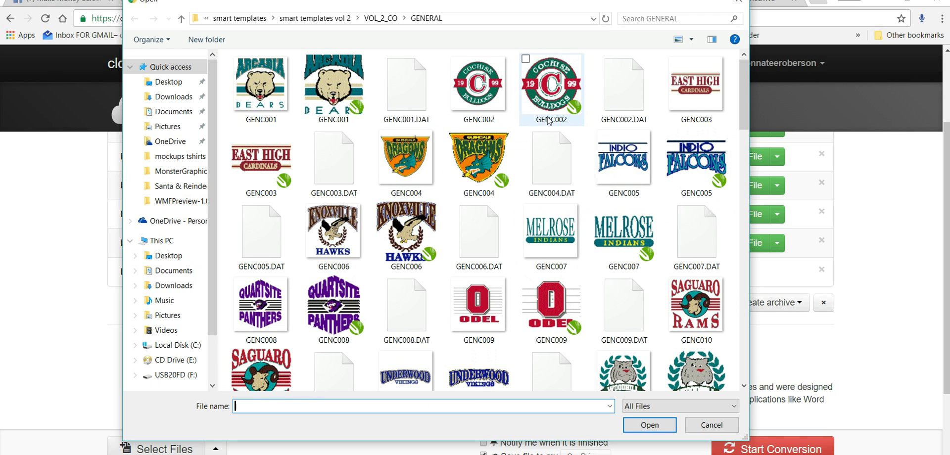
Step: Upload a second copy of GENC004.CDR and set it to convert to svg
{"action": "left_click", "coordinate": [467, 157]}
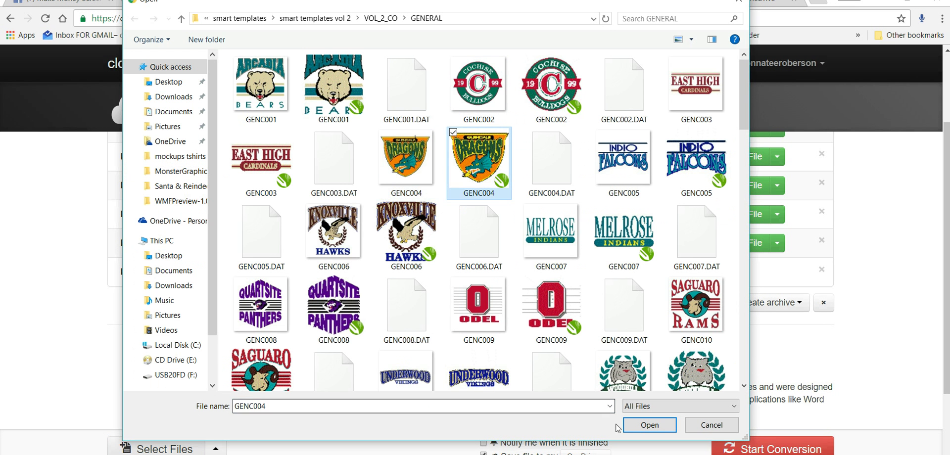
{"action": "left_click", "coordinate": [643, 425]}
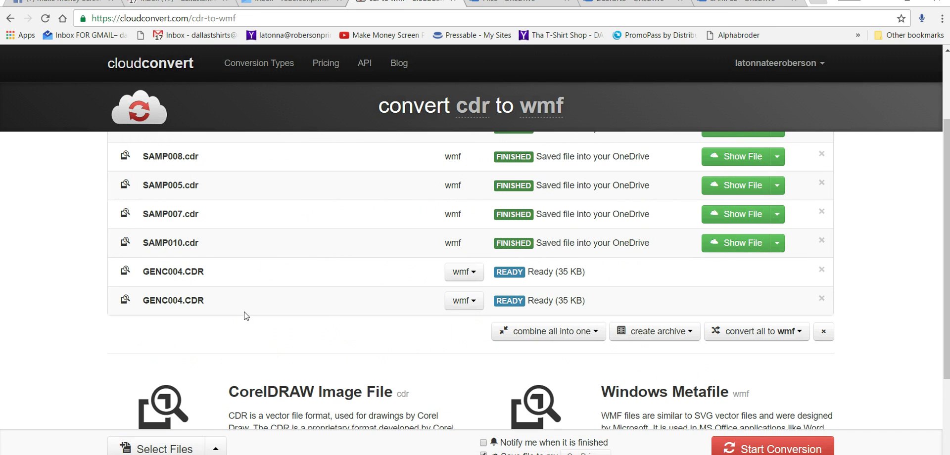
{"action": "left_click", "coordinate": [473, 303]}
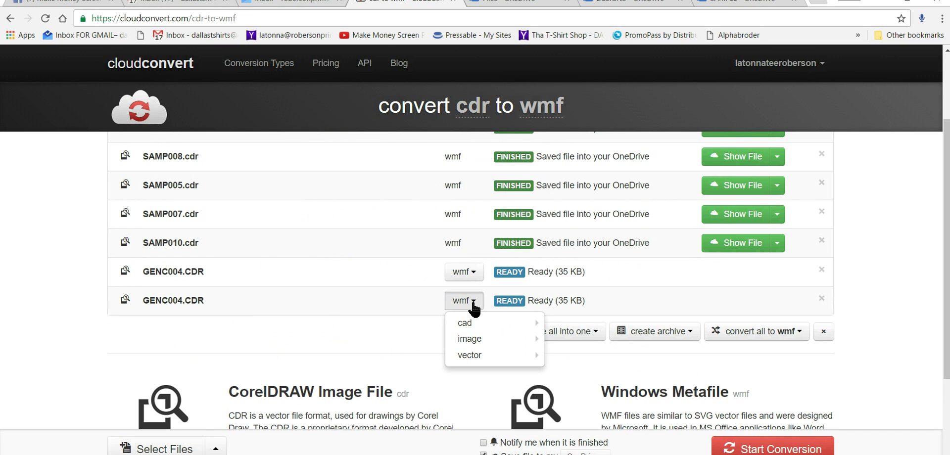
{"action": "mouse_move", "coordinate": [479, 355]}
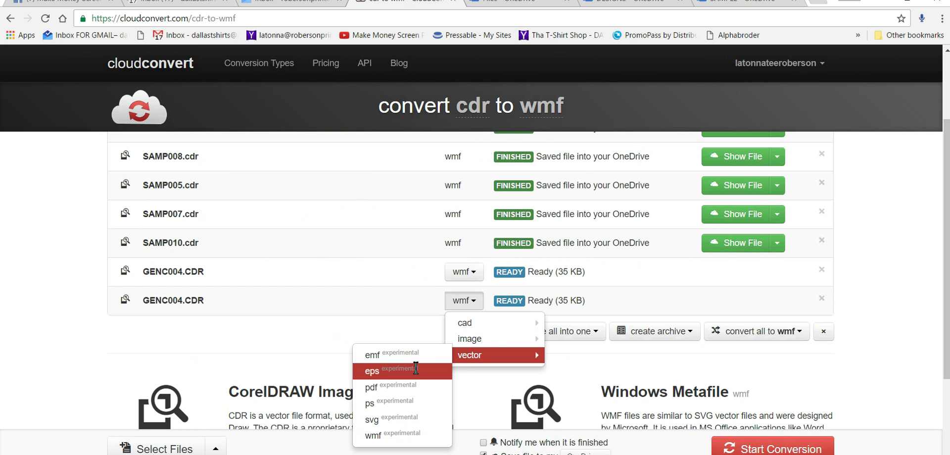
{"action": "left_click", "coordinate": [403, 420]}
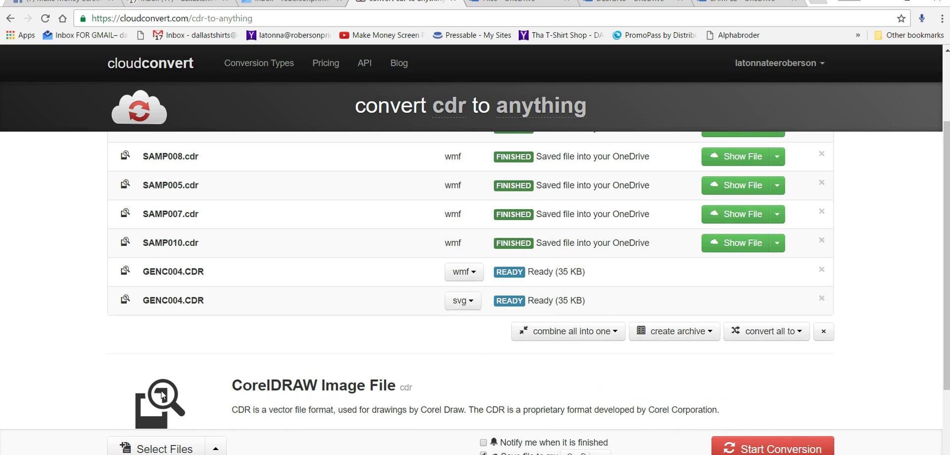
Step: Add a third copy of GENC004.CDR and set it to convert to eps
{"action": "left_click", "coordinate": [159, 448]}
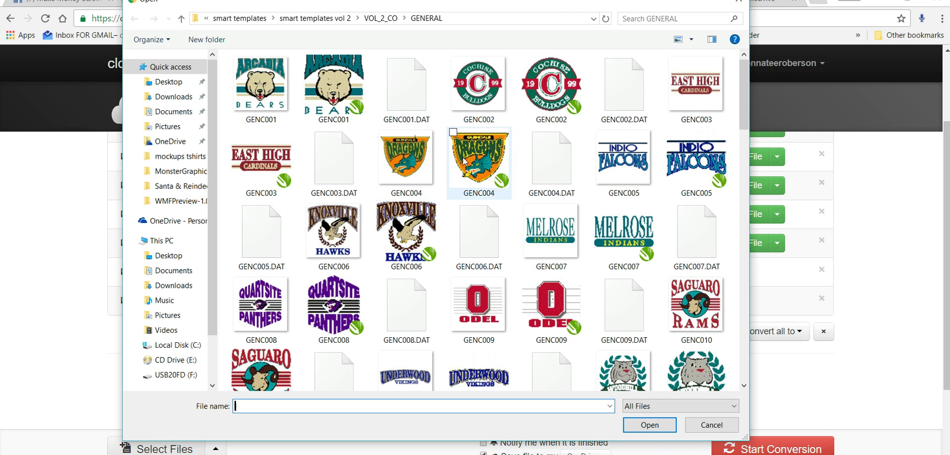
{"action": "left_click", "coordinate": [465, 161]}
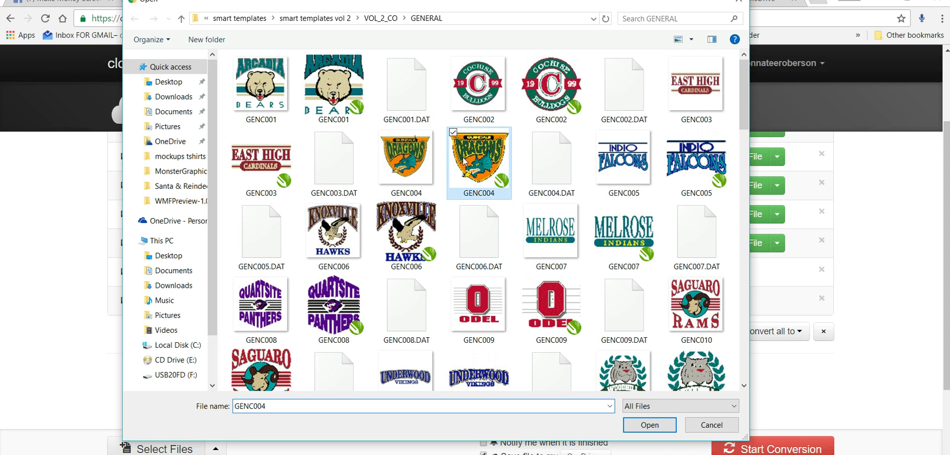
{"action": "left_click", "coordinate": [649, 425]}
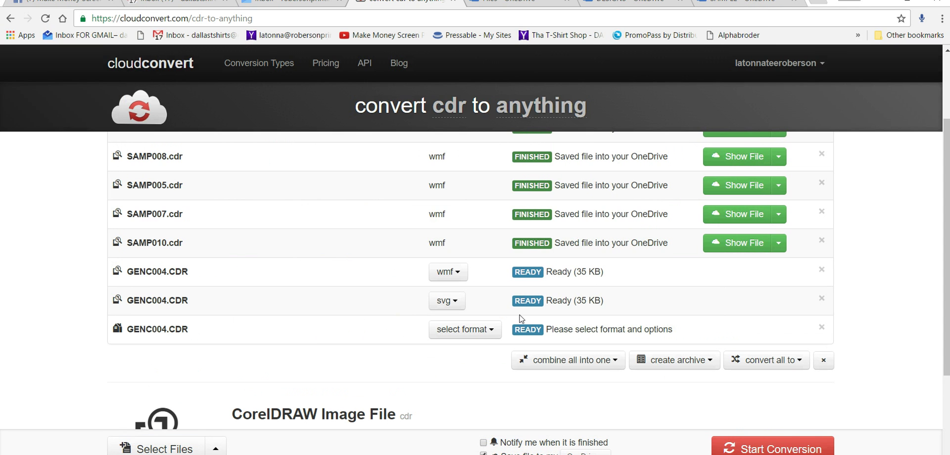
{"action": "left_click", "coordinate": [493, 334]}
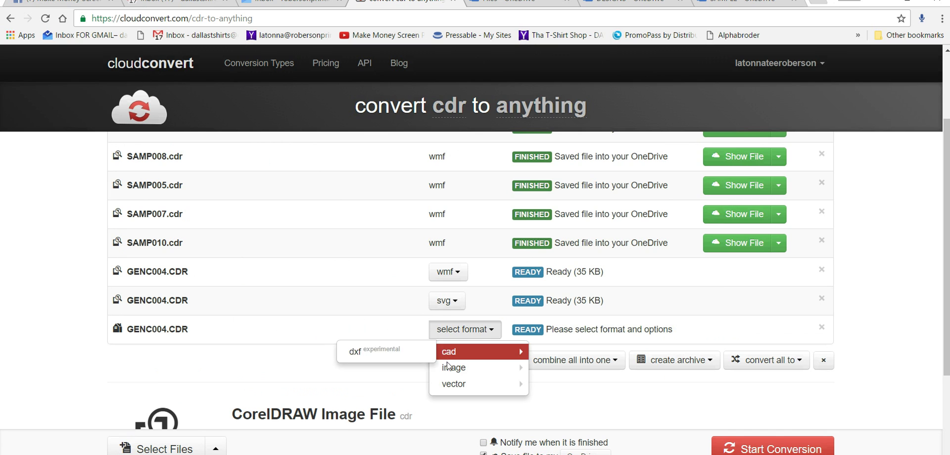
{"action": "mouse_move", "coordinate": [458, 385]}
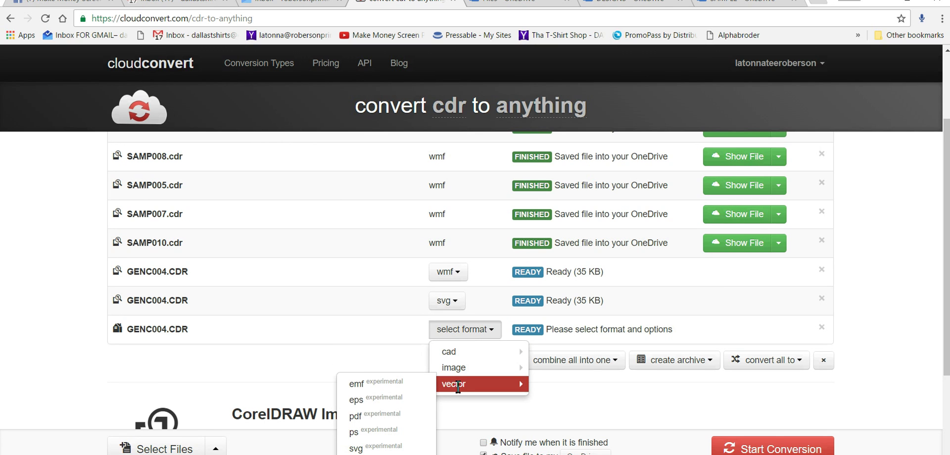
{"action": "left_click", "coordinate": [388, 405]}
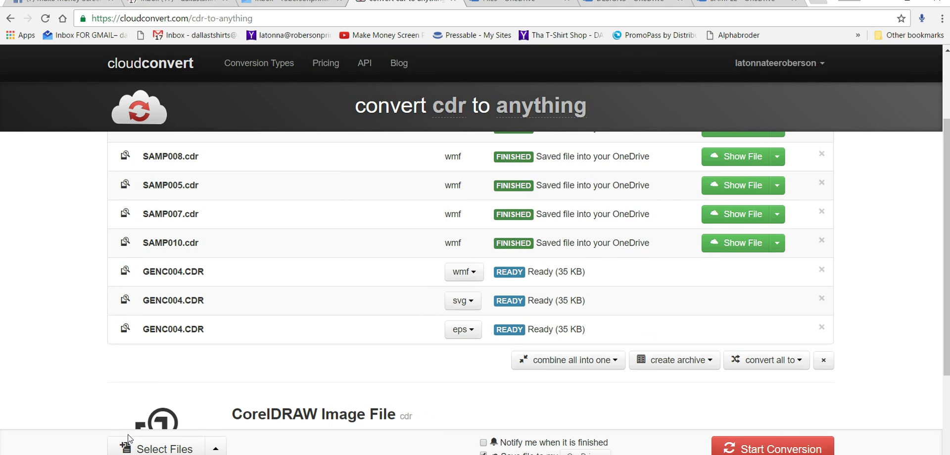
Step: Add a fourth copy of GENC004.CDR and set it to convert to pdf
{"action": "left_click", "coordinate": [141, 449]}
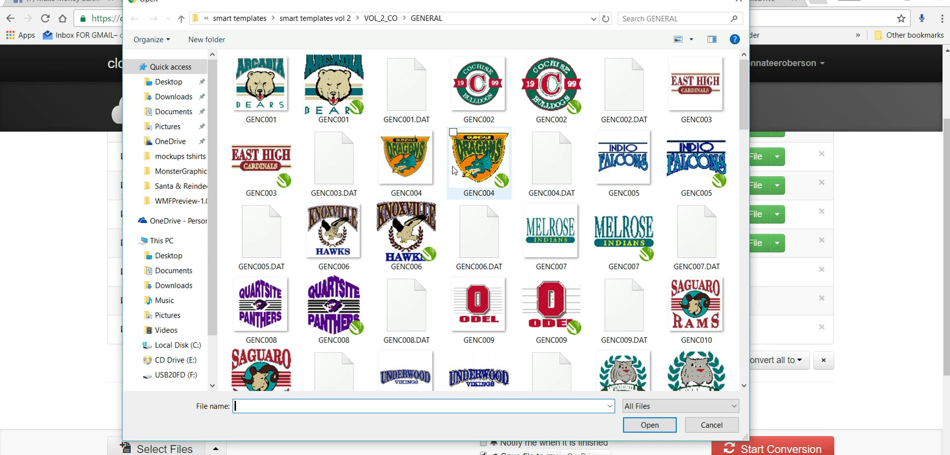
{"action": "left_click", "coordinate": [470, 162]}
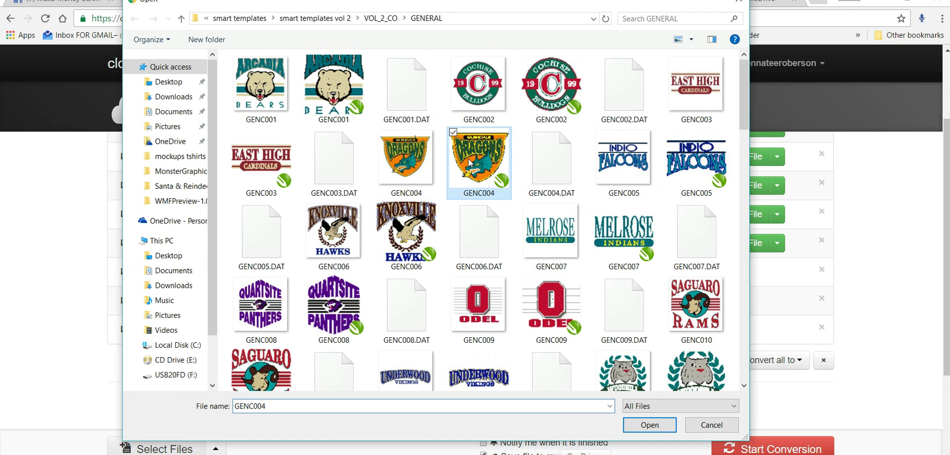
{"action": "left_click", "coordinate": [648, 426]}
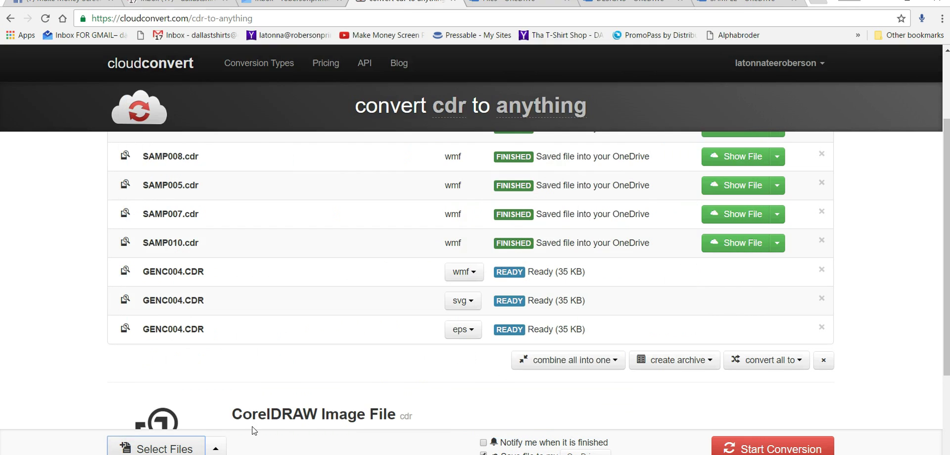
{"action": "left_click", "coordinate": [494, 360]}
{"action": "mouse_move", "coordinate": [475, 412]}
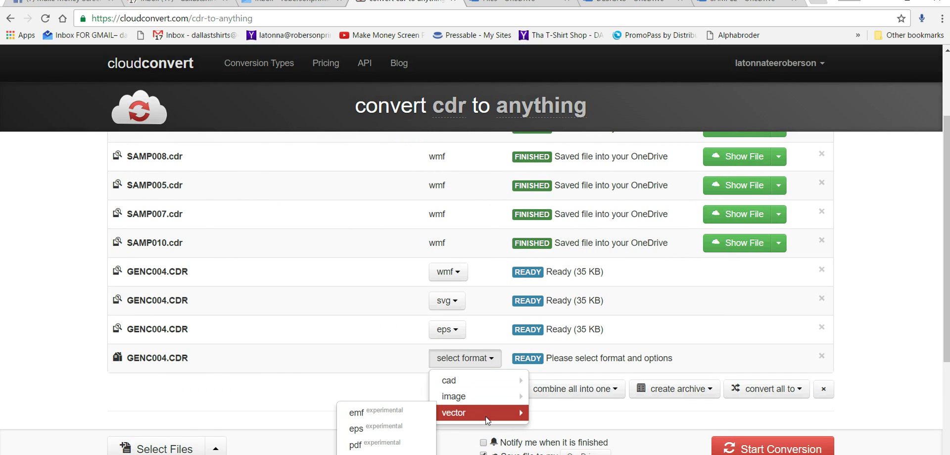
{"action": "left_click", "coordinate": [368, 445]}
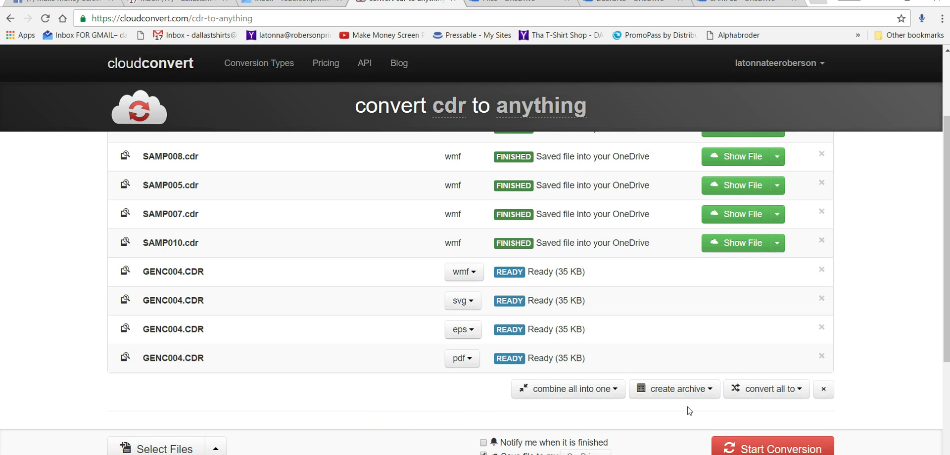
Step: Use 'convert all to' so every GENC004.CDR copy converts to eps
{"action": "left_click", "coordinate": [616, 391]}
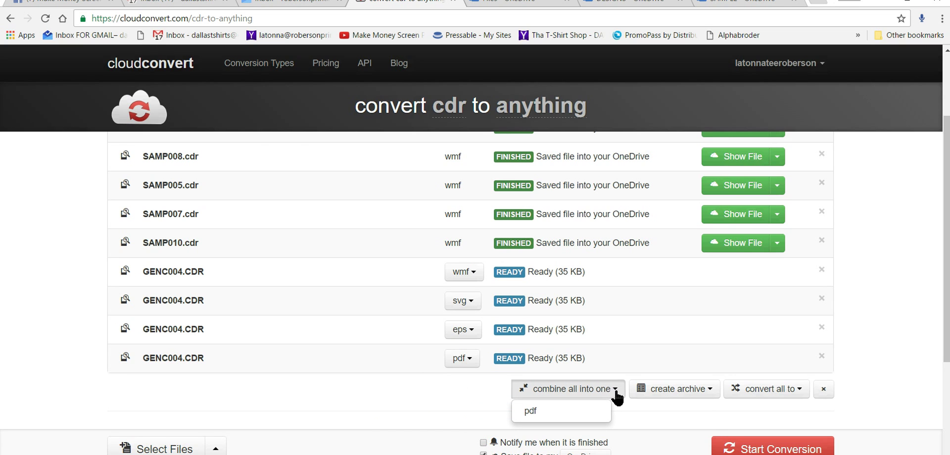
{"action": "left_click", "coordinate": [668, 416]}
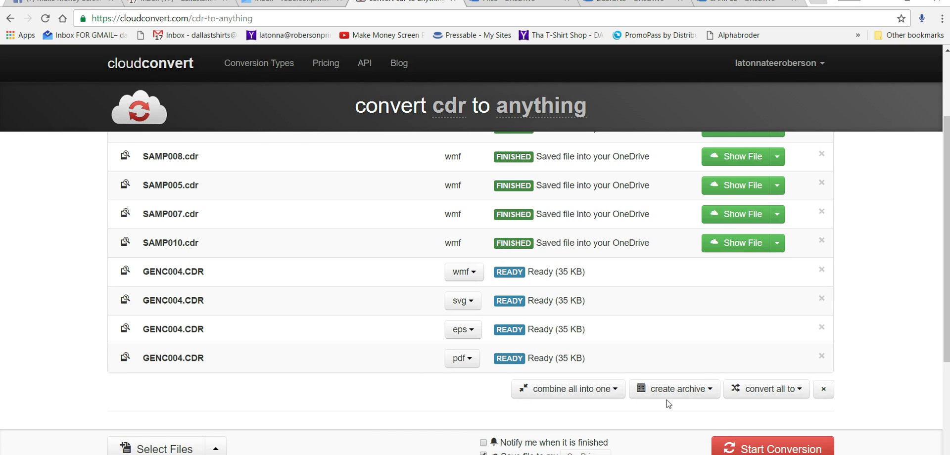
{"action": "left_click", "coordinate": [762, 392]}
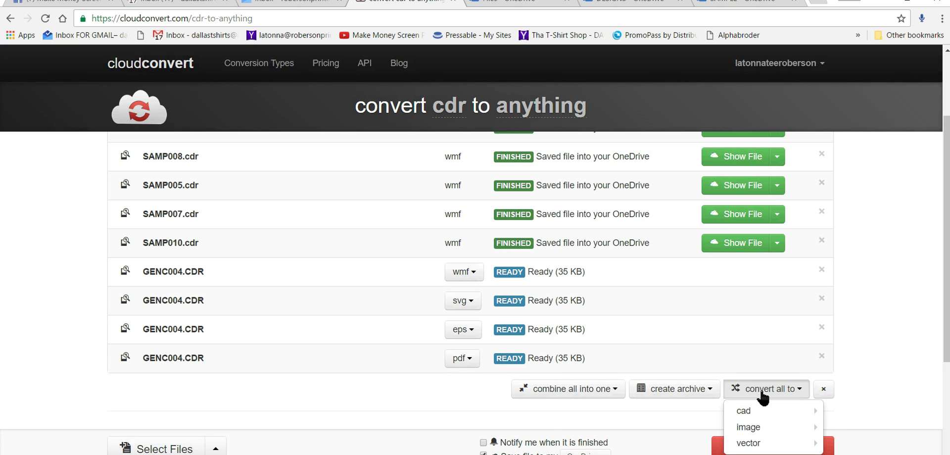
{"action": "left_click", "coordinate": [736, 282]}
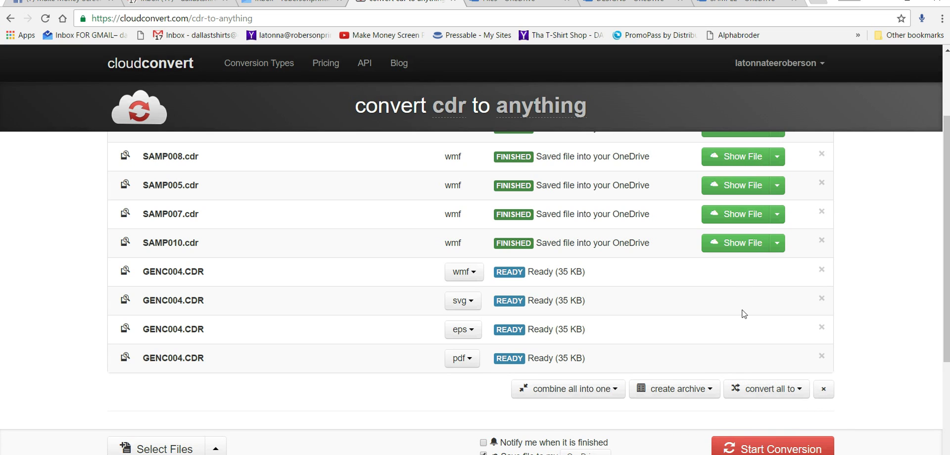
{"action": "left_click", "coordinate": [800, 390]}
{"action": "mouse_move", "coordinate": [776, 448]}
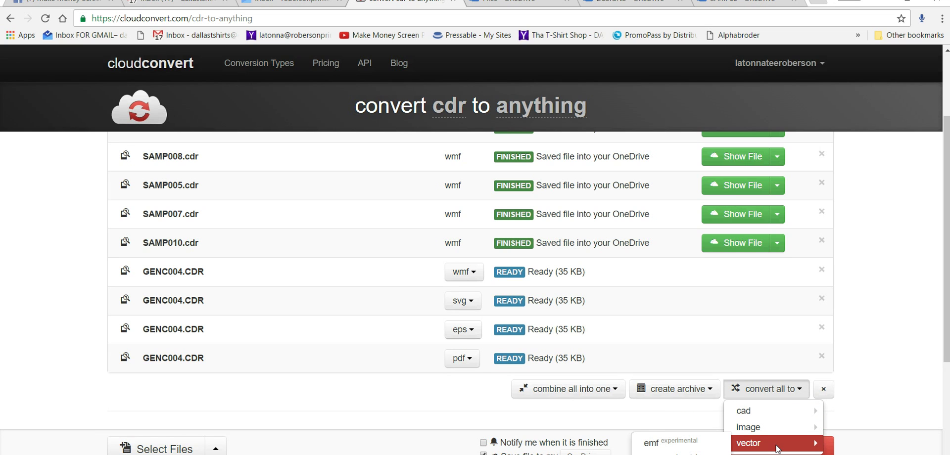
{"action": "left_click", "coordinate": [687, 452]}
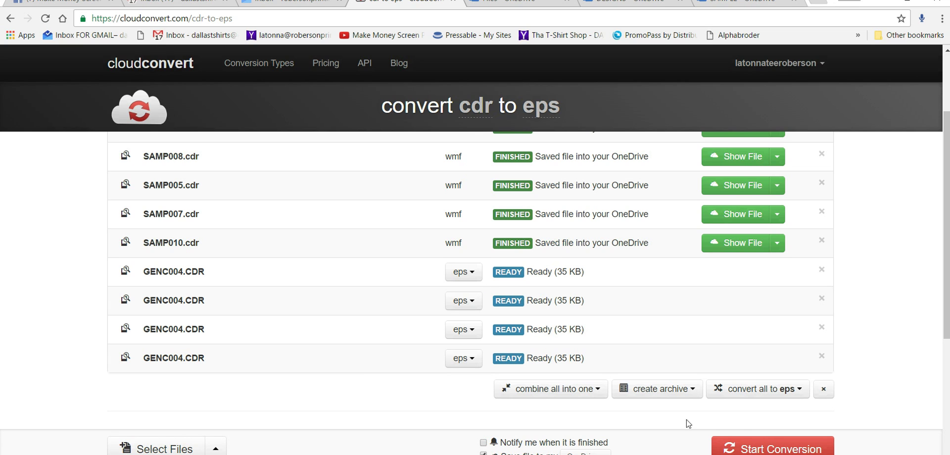
Step: Set the first GENC004 row to wmf and the second to pdf
{"action": "left_click", "coordinate": [470, 272]}
{"action": "mouse_move", "coordinate": [470, 296]}
{"action": "mouse_move", "coordinate": [475, 326]}
{"action": "left_click", "coordinate": [391, 411]}
{"action": "left_click", "coordinate": [469, 273]}
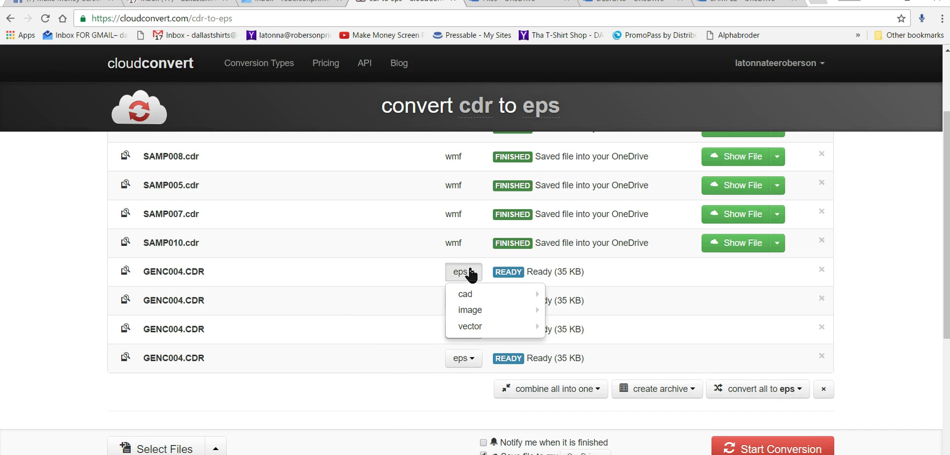
{"action": "mouse_move", "coordinate": [475, 327]}
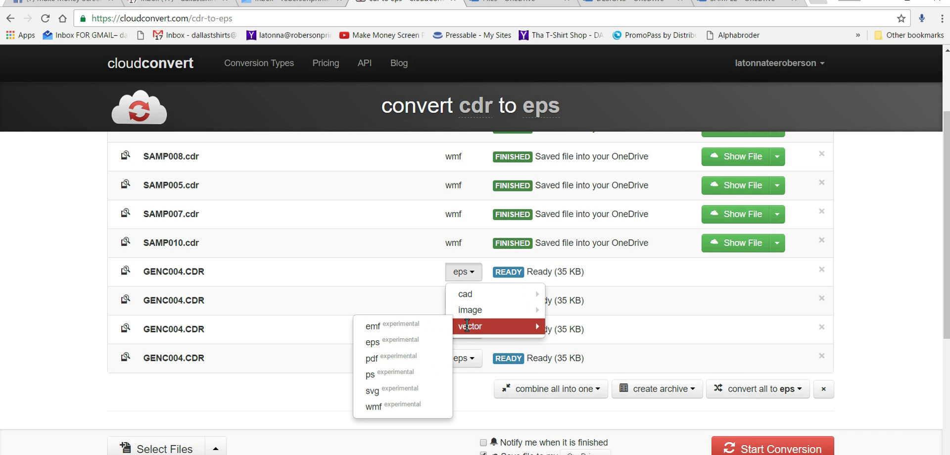
{"action": "left_click", "coordinate": [395, 413]}
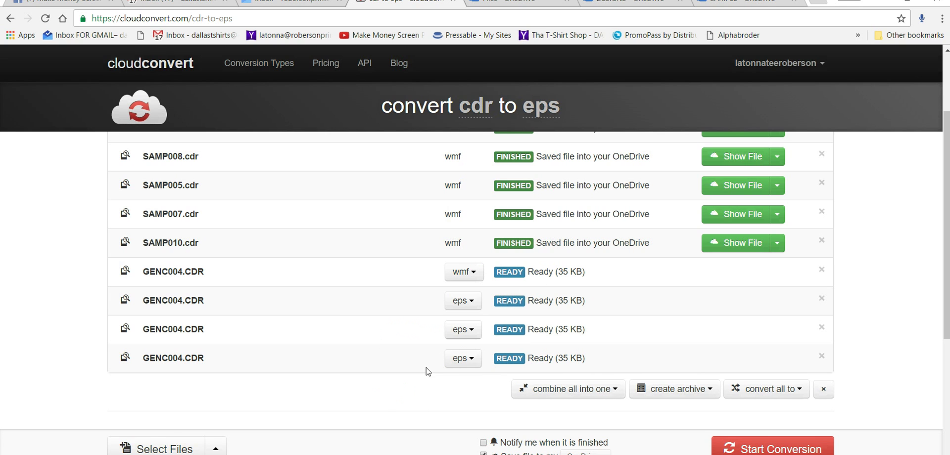
{"action": "left_click", "coordinate": [474, 302]}
{"action": "mouse_move", "coordinate": [473, 359]}
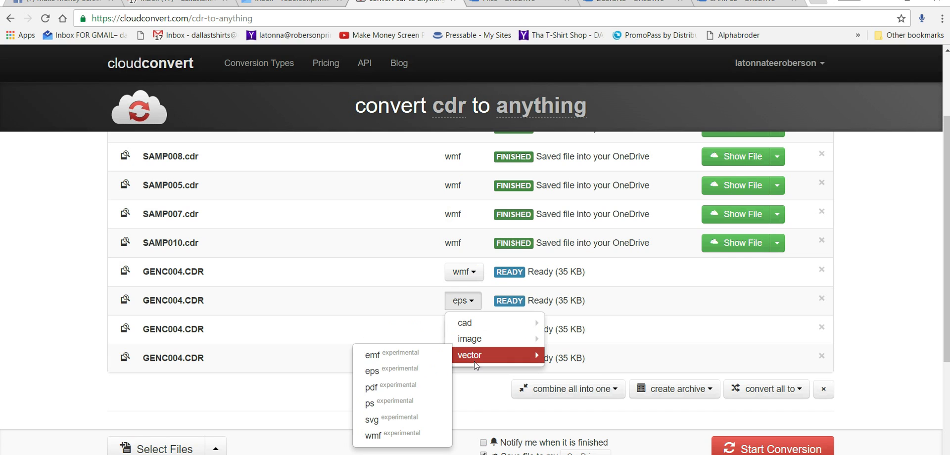
{"action": "left_click", "coordinate": [423, 387]}
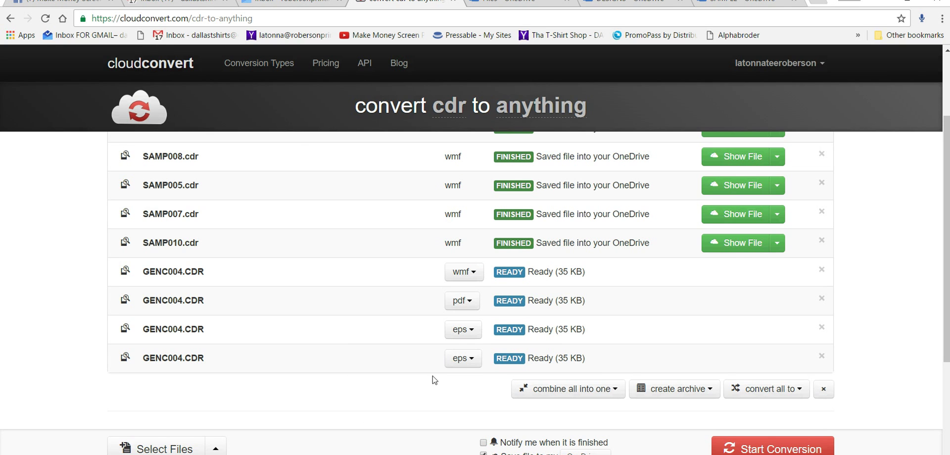
Step: Set the third GENC004 row to svg and the fourth row to eps
{"action": "left_click", "coordinate": [476, 332]}
{"action": "mouse_move", "coordinate": [474, 384]}
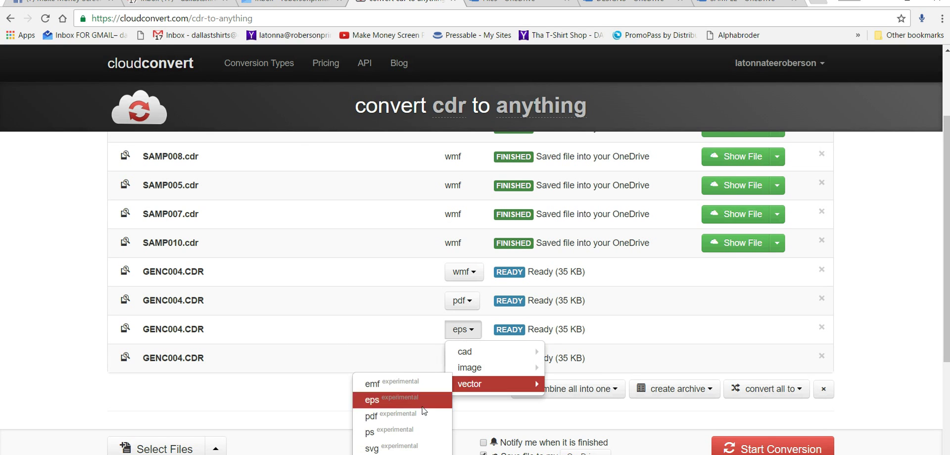
{"action": "left_click", "coordinate": [421, 448]}
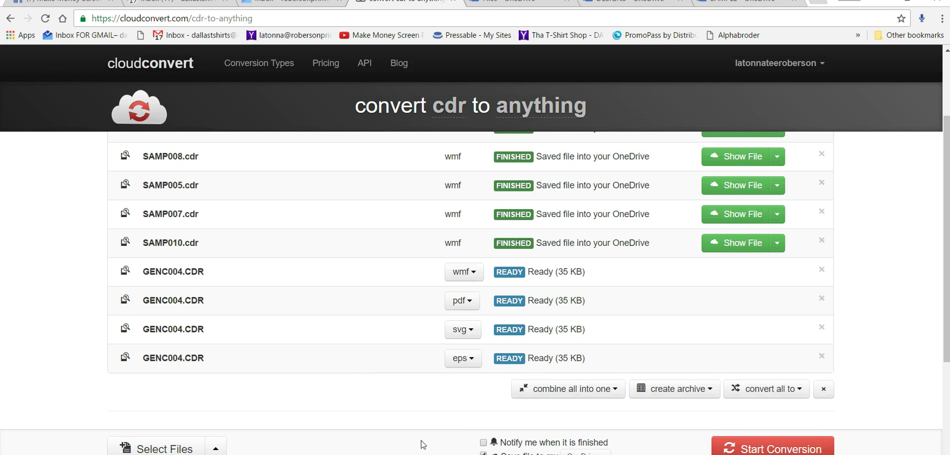
{"action": "left_click", "coordinate": [470, 366]}
{"action": "mouse_move", "coordinate": [474, 400]}
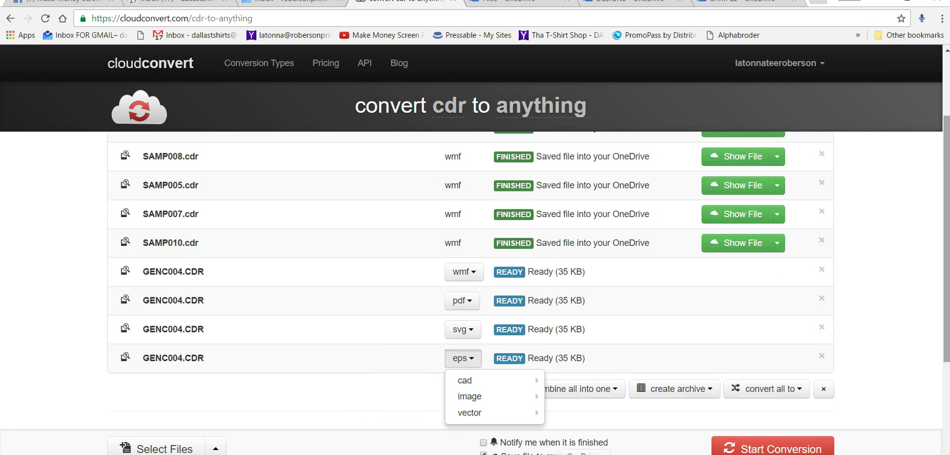
{"action": "left_click_drag", "start_coordinate": [947, 159], "coordinate": [947, 205]}
{"action": "mouse_move", "coordinate": [469, 331]}
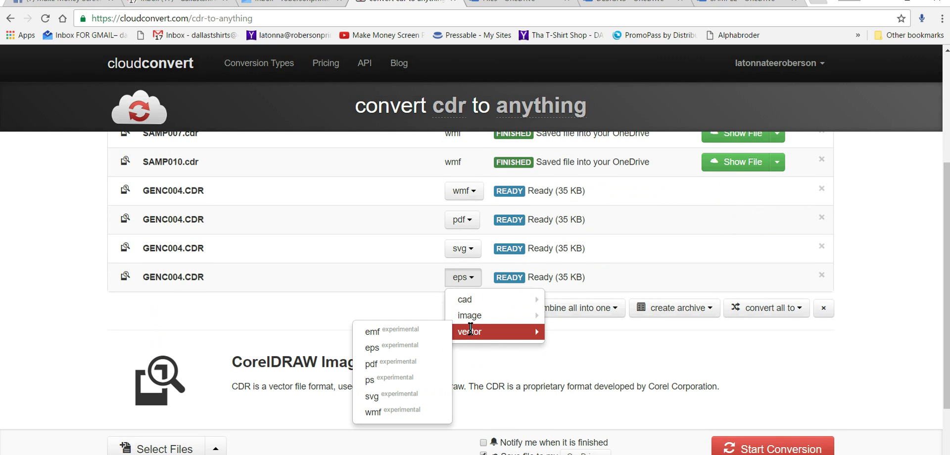
{"action": "left_click", "coordinate": [417, 413]}
{"action": "left_click", "coordinate": [480, 282]}
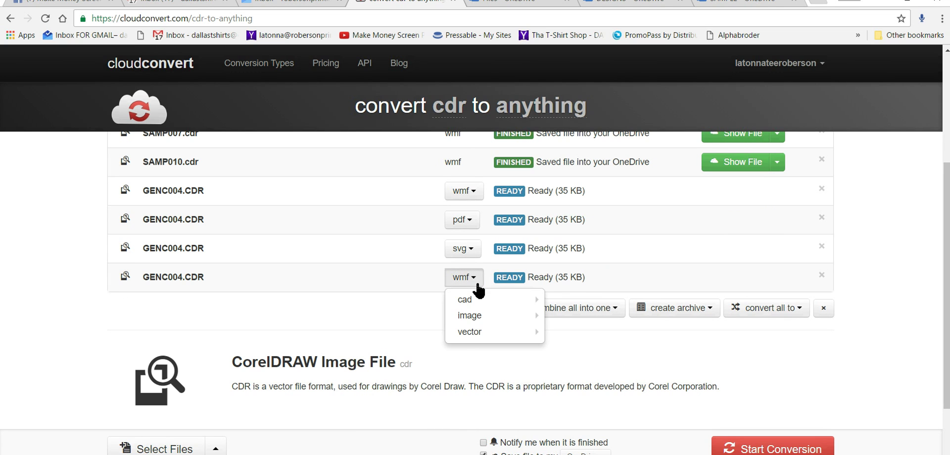
{"action": "mouse_move", "coordinate": [479, 322]}
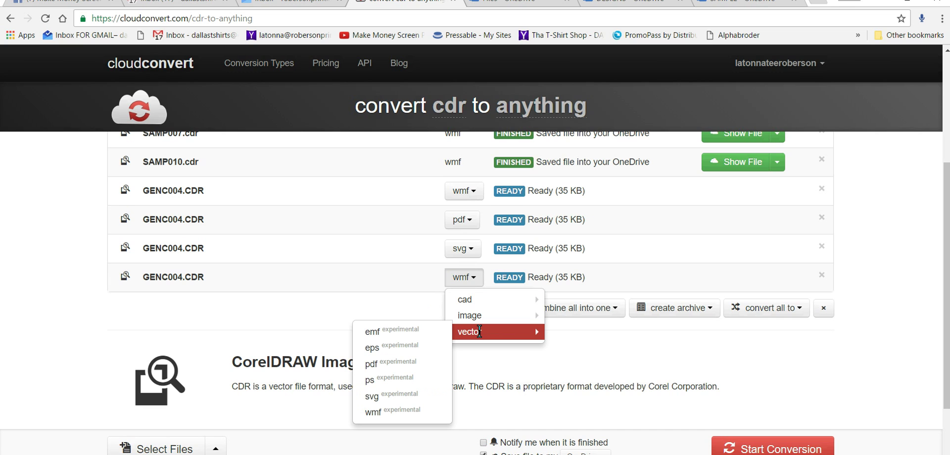
{"action": "left_click", "coordinate": [404, 348]}
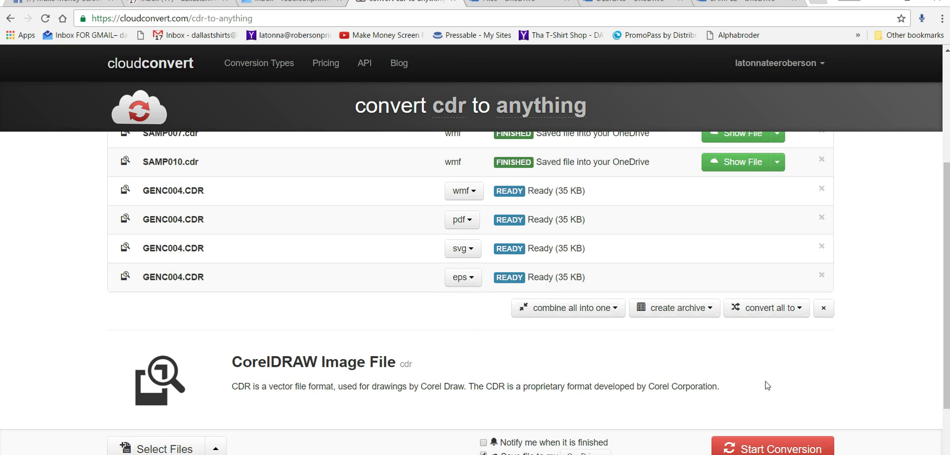
Step: Start converting the four queued GENC004.CDR files
{"action": "left_click", "coordinate": [746, 450]}
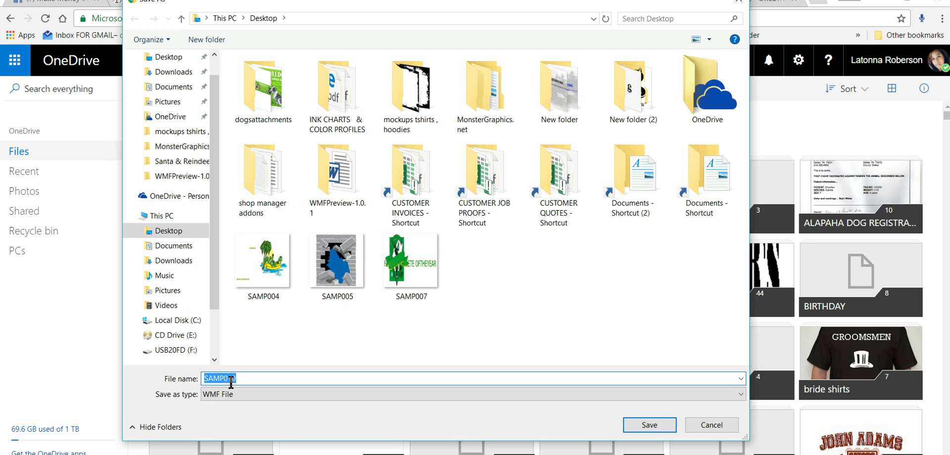
Step: Save SAMP010 as a WMF file on the Desktop and return to CloudConvert
{"action": "left_click", "coordinate": [644, 426]}
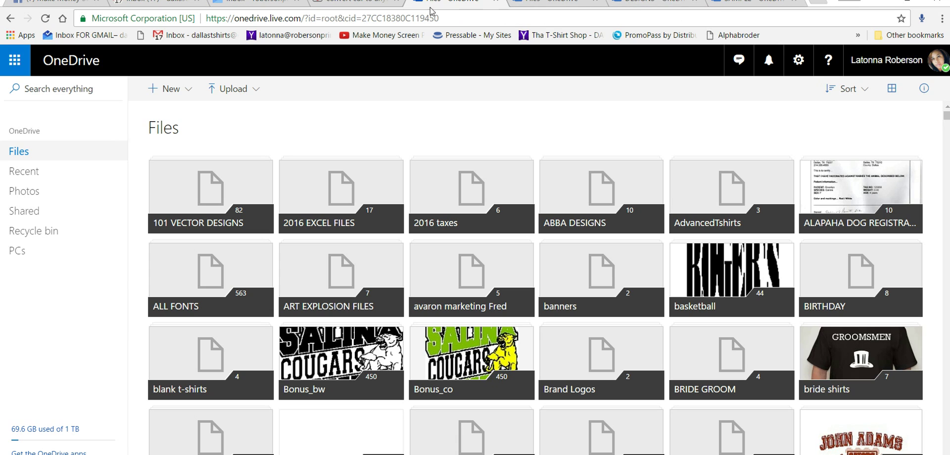
{"action": "left_click", "coordinate": [375, 5]}
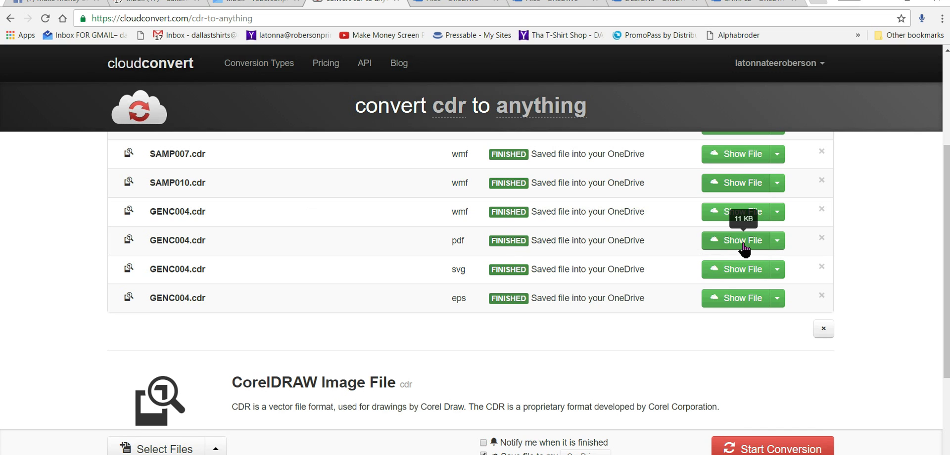
Step: Open the GENC004 pdf result's options to view it in OneDrive
{"action": "left_click", "coordinate": [776, 241]}
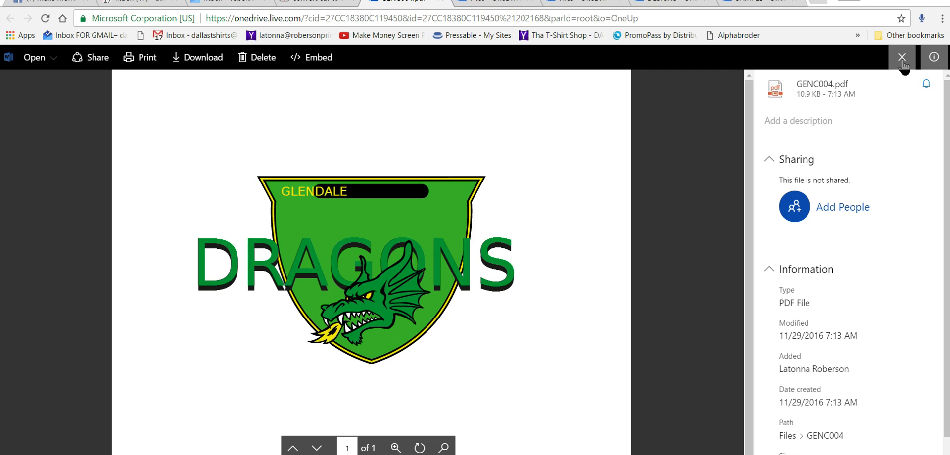
Step: Download GENC004.pdf from OneDrive to the Desktop and return to CloudConvert
{"action": "left_click", "coordinate": [902, 57]}
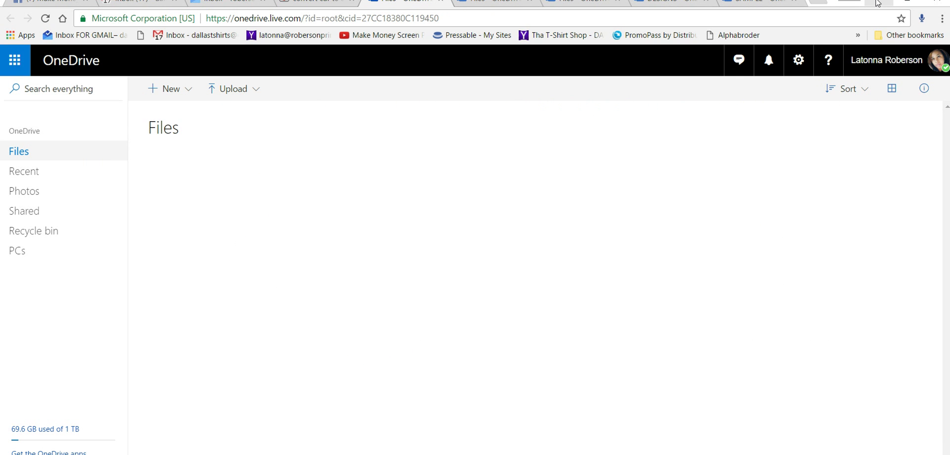
{"action": "left_click", "coordinate": [935, 2]}
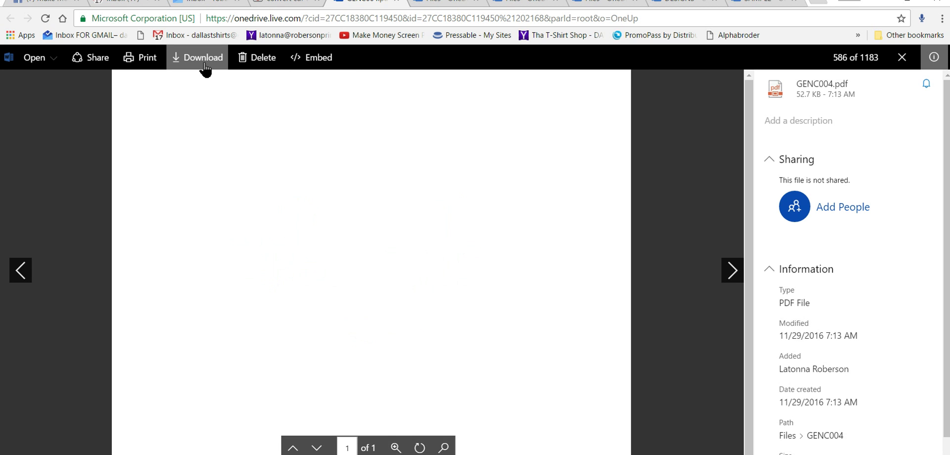
{"action": "left_click", "coordinate": [206, 66]}
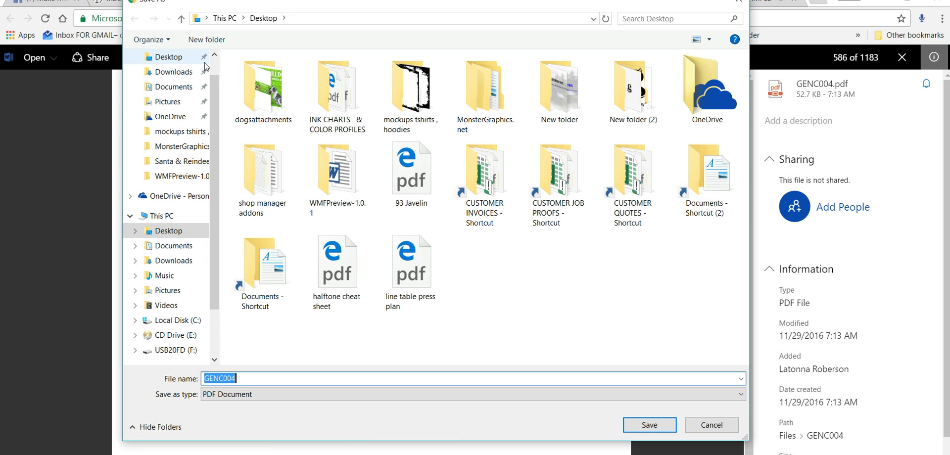
{"action": "left_click", "coordinate": [638, 426]}
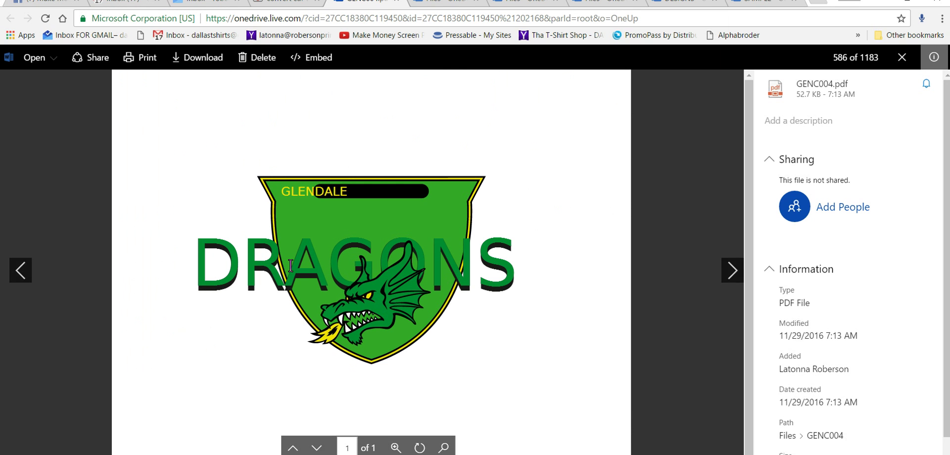
{"action": "left_click", "coordinate": [288, 2]}
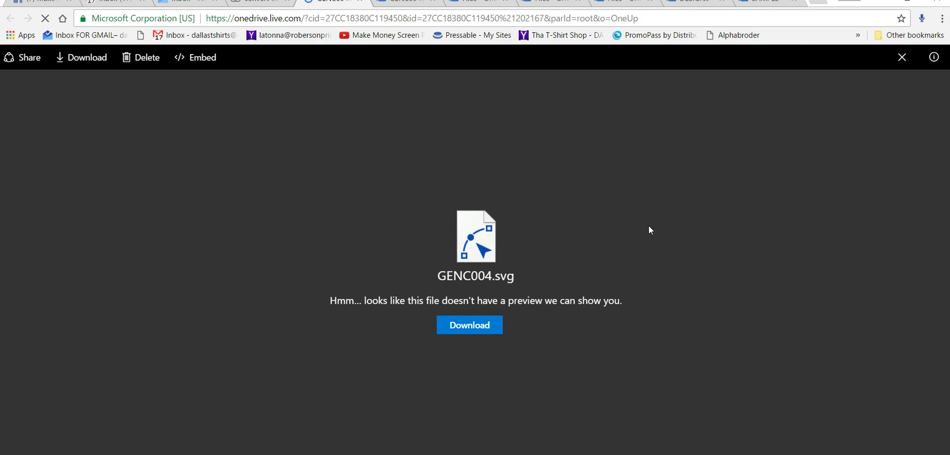
Step: Download the GENC004 SVG file to the Desktop
{"action": "left_click", "coordinate": [478, 326]}
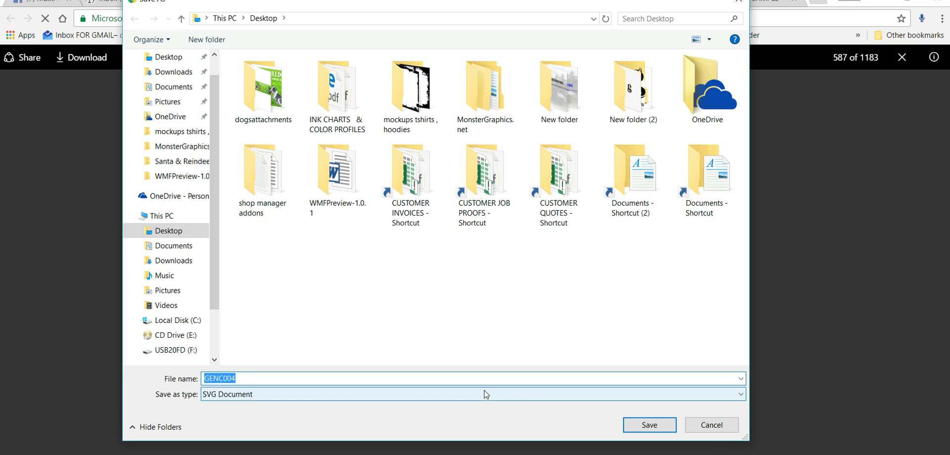
{"action": "left_click", "coordinate": [648, 425]}
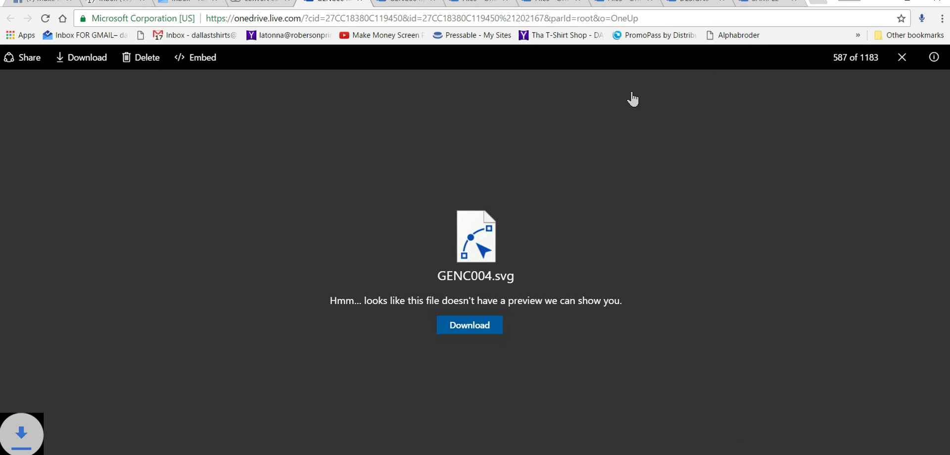
{"action": "left_click", "coordinate": [260, 2]}
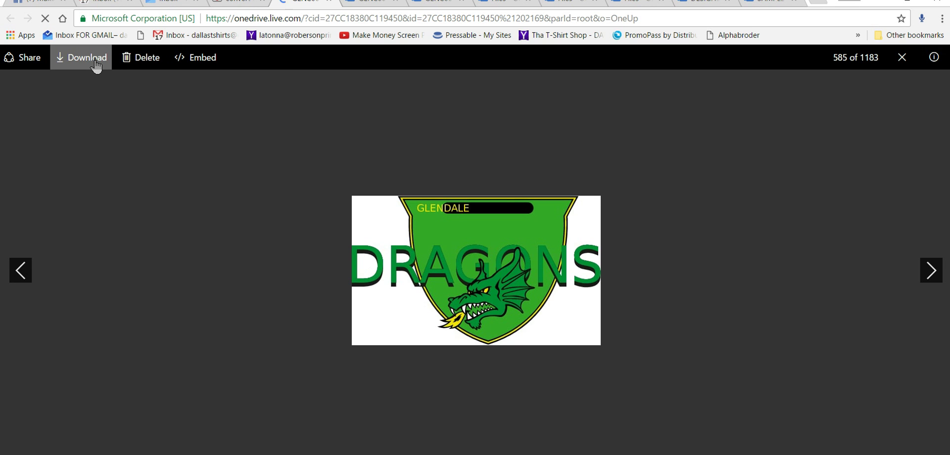
Step: Download the GENC004 EPS file to the Desktop and minimize Chrome to reveal CorelDRAW
{"action": "left_click", "coordinate": [99, 64]}
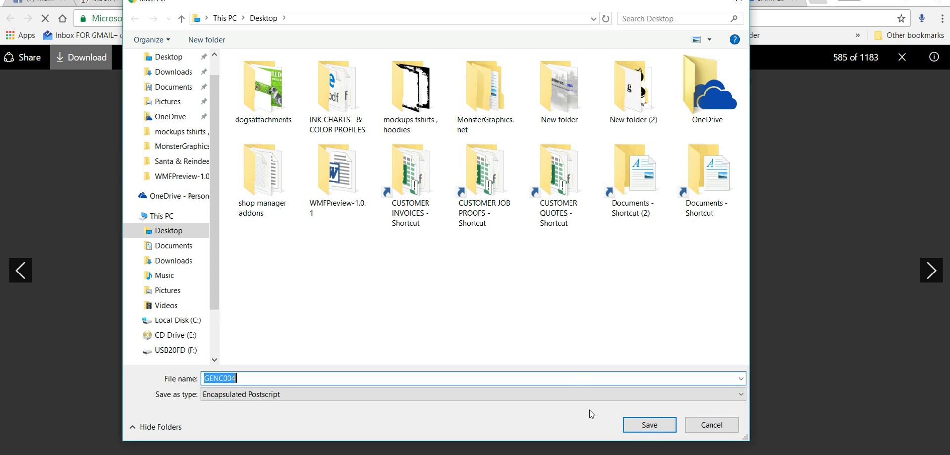
{"action": "left_click", "coordinate": [647, 426]}
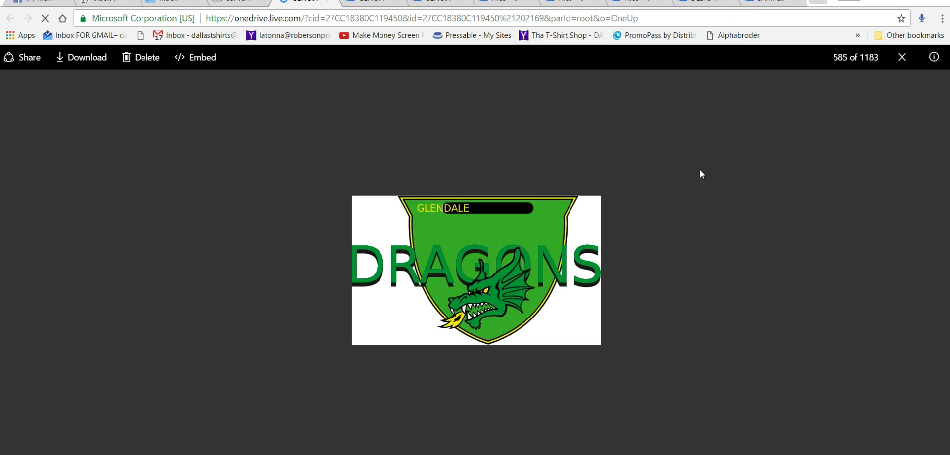
{"action": "left_click", "coordinate": [878, 2]}
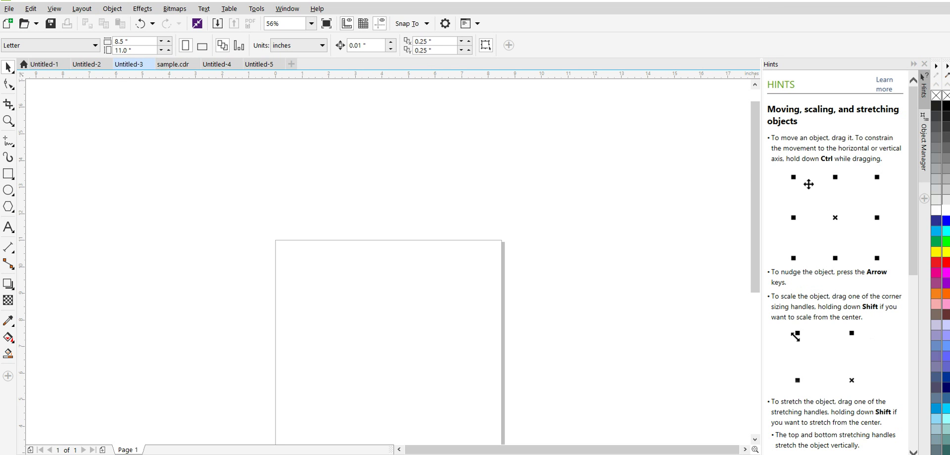
Step: Open the GENC004 EPS from the Desktop with CorelDRAW X8 (64-Bit), not as default app
{"action": "key", "text": "alt+Tab"}
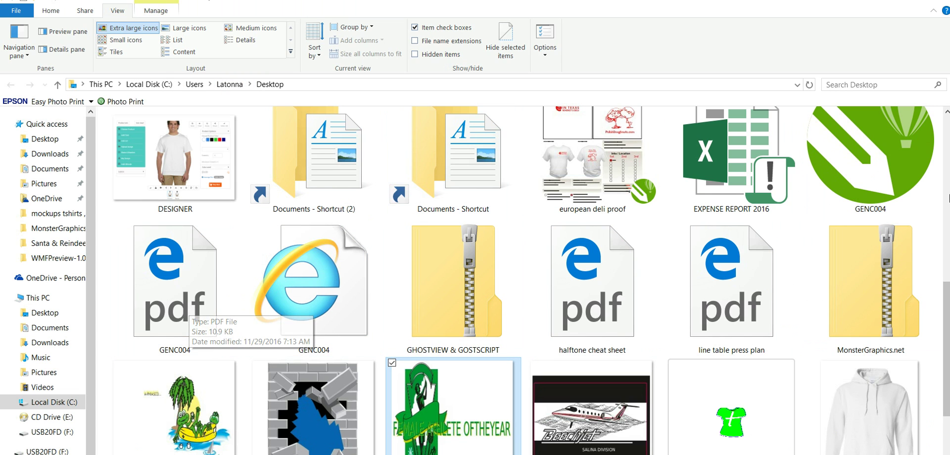
{"action": "mouse_move", "coordinate": [871, 168]}
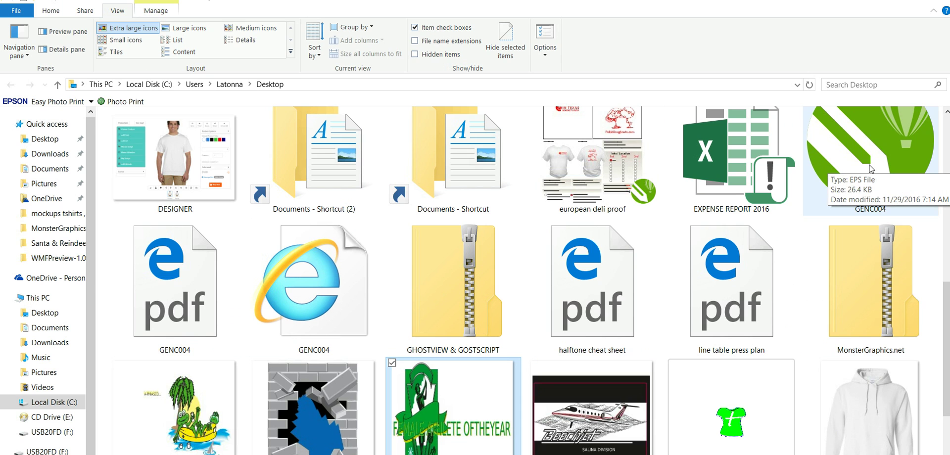
{"action": "left_click", "coordinate": [869, 159]}
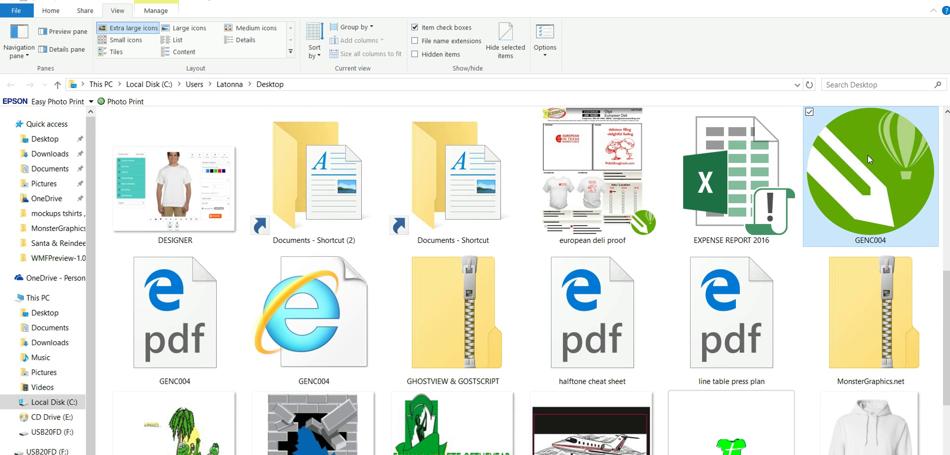
{"action": "double_click", "coordinate": [867, 163]}
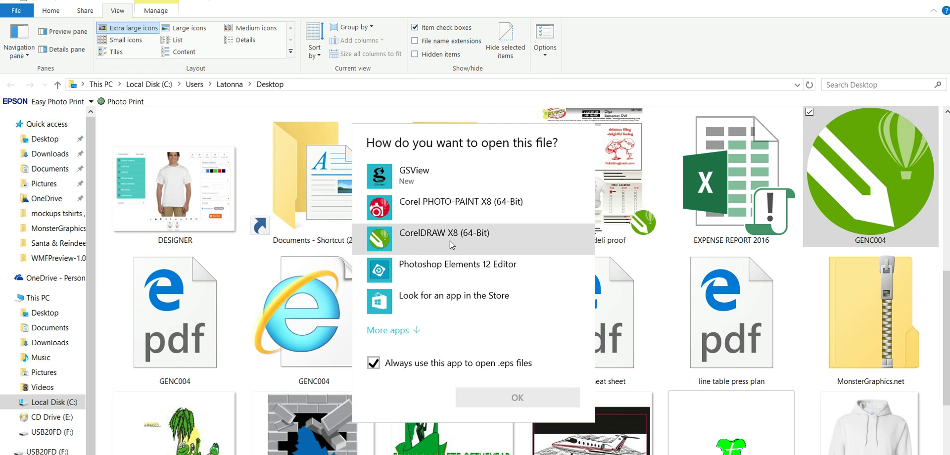
{"action": "left_click", "coordinate": [374, 364]}
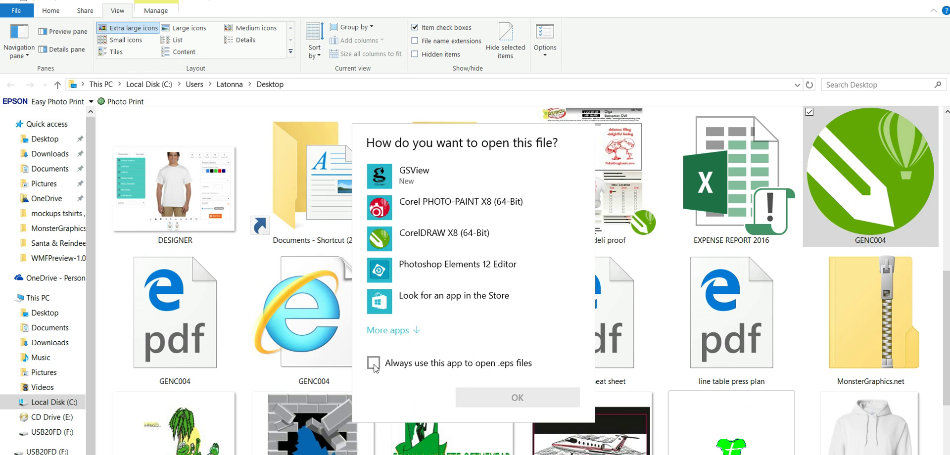
{"action": "left_click", "coordinate": [416, 240]}
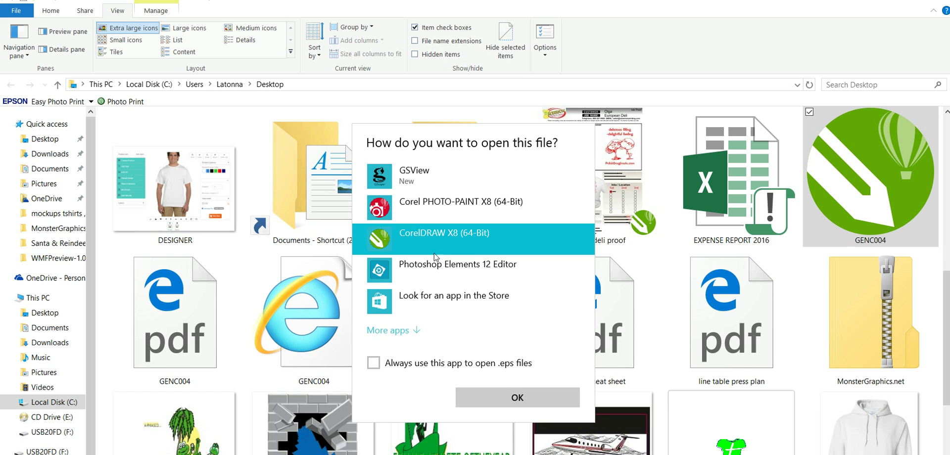
{"action": "left_click", "coordinate": [528, 407]}
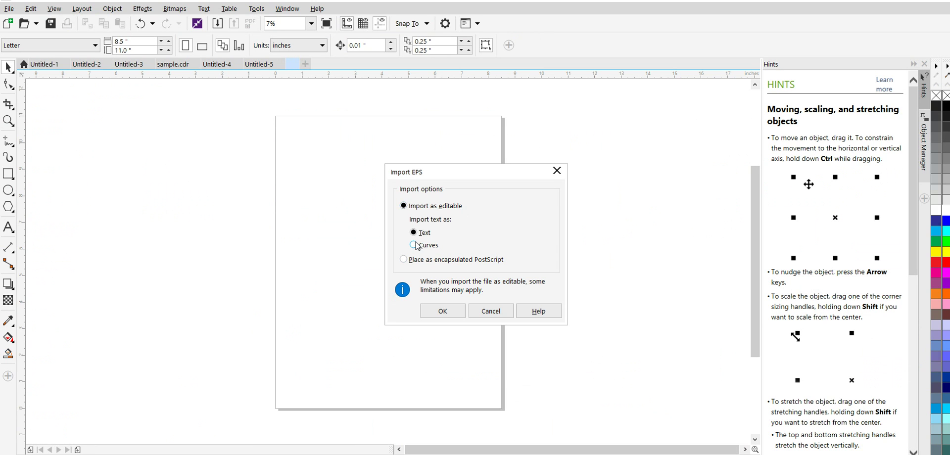
Step: Import the EPS with text kept editable, then zoom in on the GLENDALE DRAGONS shield logo
{"action": "left_click", "coordinate": [440, 310]}
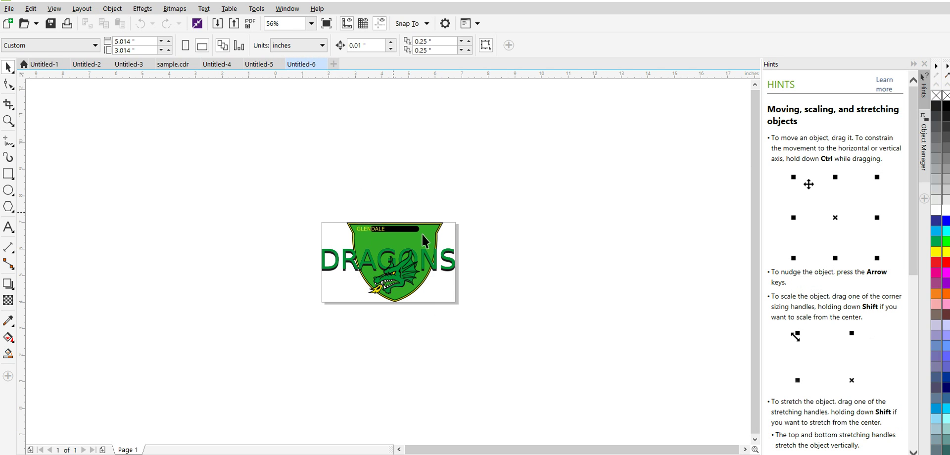
{"action": "left_click", "coordinate": [8, 121]}
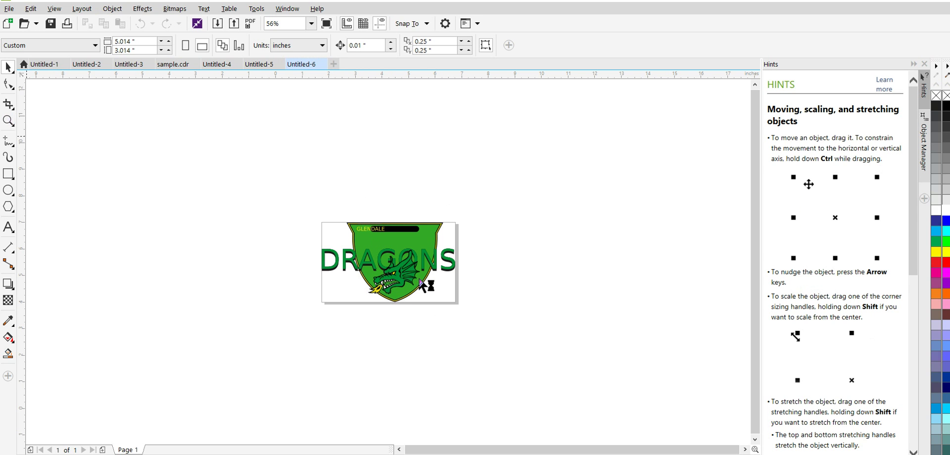
{"action": "left_click", "coordinate": [386, 246]}
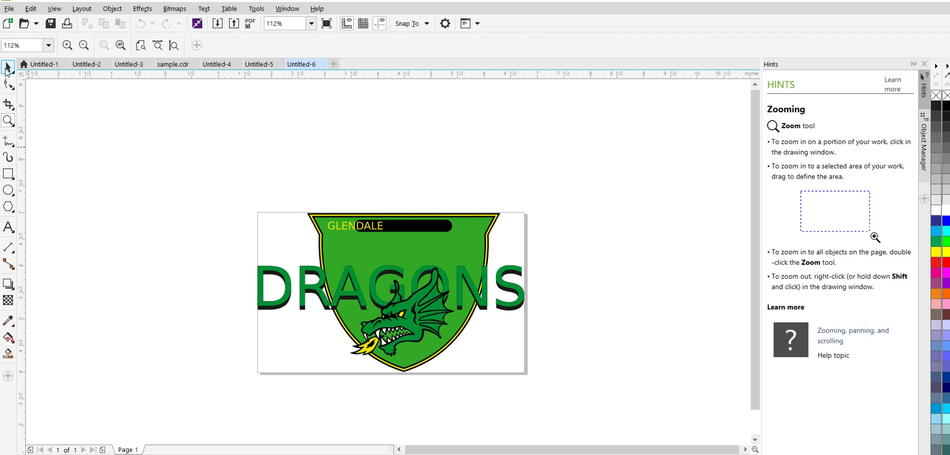
{"action": "left_click", "coordinate": [7, 68]}
Step: Centre GLENDALE in the black bar and nudge the black DRAGONS text upward
{"action": "left_click", "coordinate": [334, 229]}
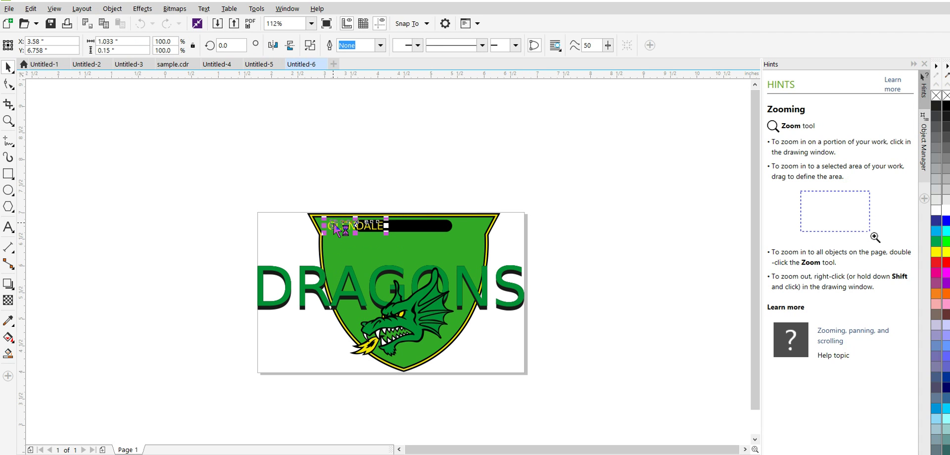
{"action": "left_click_drag", "start_coordinate": [334, 229], "coordinate": [376, 227]}
{"action": "left_click", "coordinate": [345, 298]}
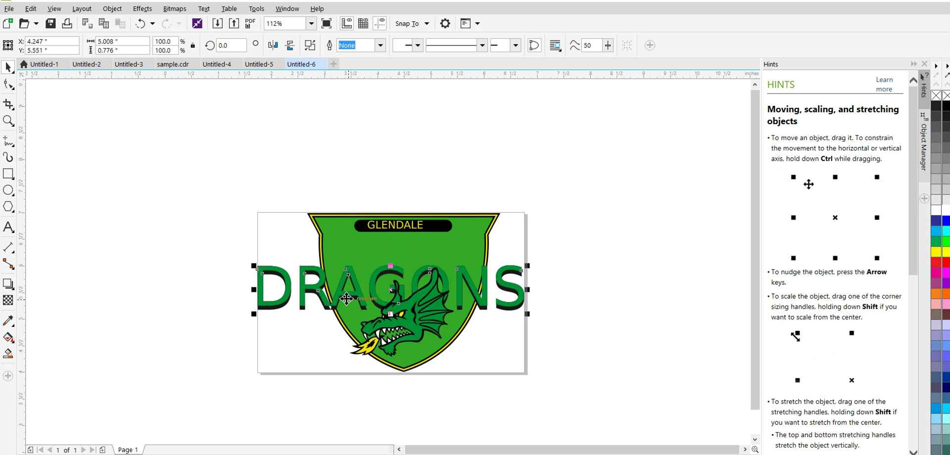
{"action": "left_click_drag", "start_coordinate": [346, 299], "coordinate": [360, 261]}
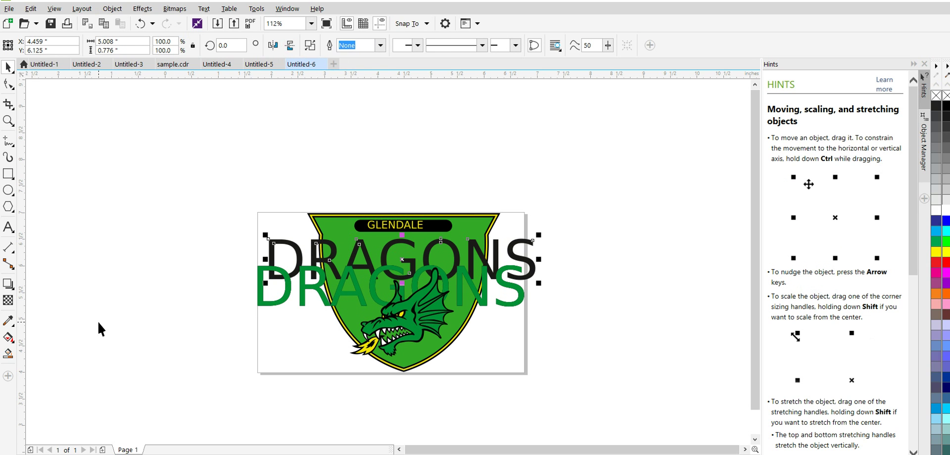
Step: Check that the black DRAGONS text is editable text, then return to the Pick tool
{"action": "left_click", "coordinate": [6, 228]}
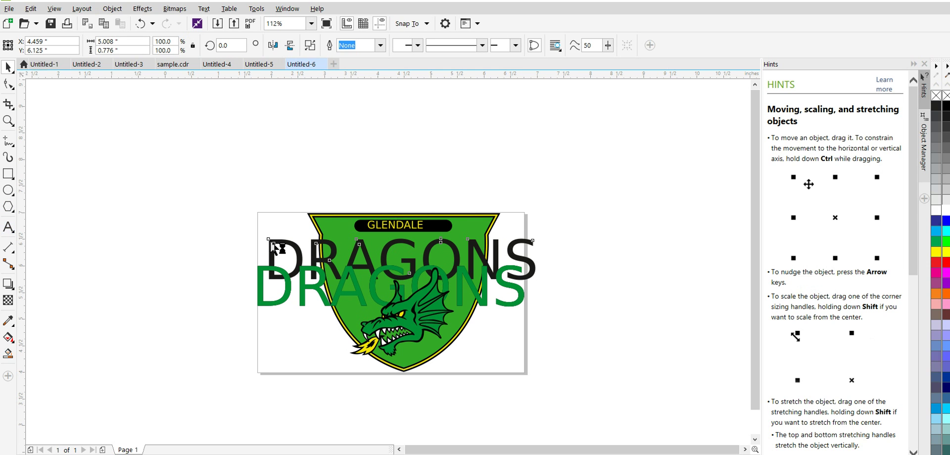
{"action": "left_click", "coordinate": [272, 247]}
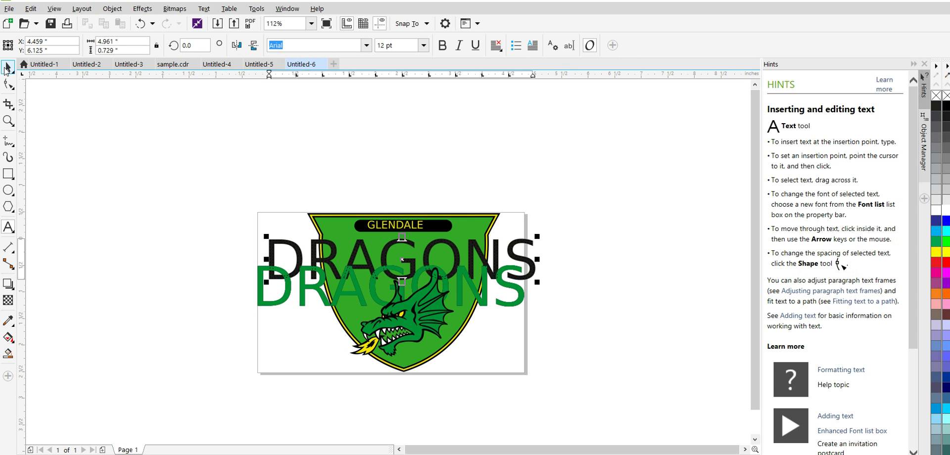
{"action": "left_click", "coordinate": [7, 68]}
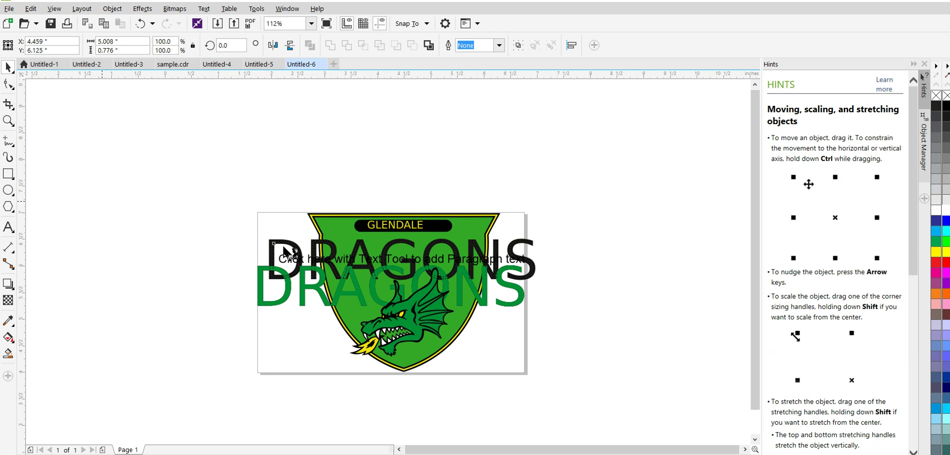
{"action": "key", "text": "F8"}
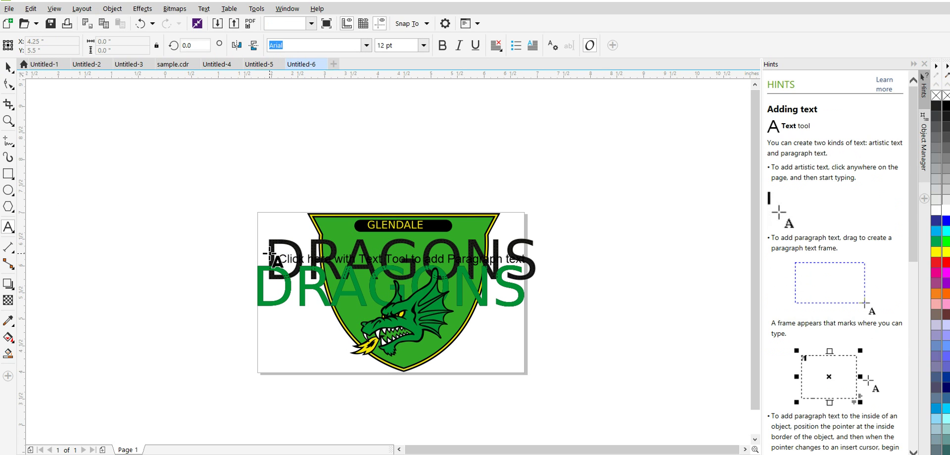
{"action": "left_click", "coordinate": [270, 252]}
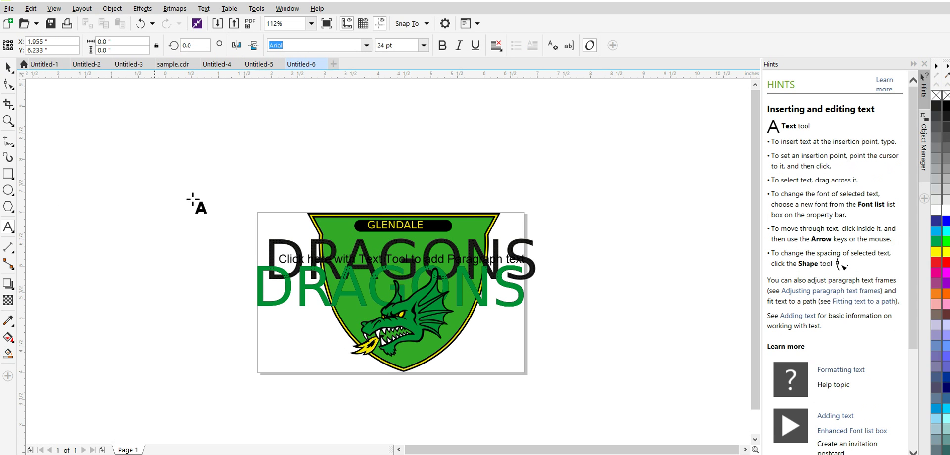
{"action": "left_click", "coordinate": [7, 67]}
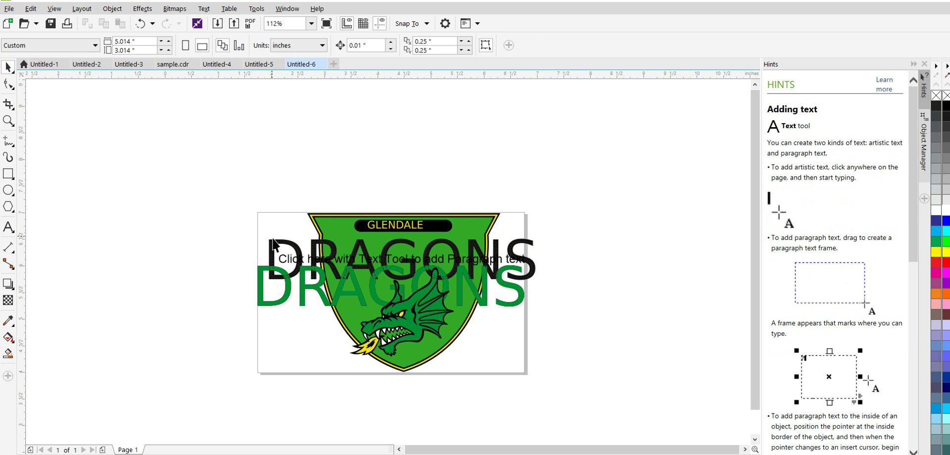
Step: Move the black DRAGONS above the shield and the green DRAGONS below it
{"action": "left_click", "coordinate": [275, 245]}
{"action": "left_click_drag", "start_coordinate": [275, 244], "coordinate": [271, 156]}
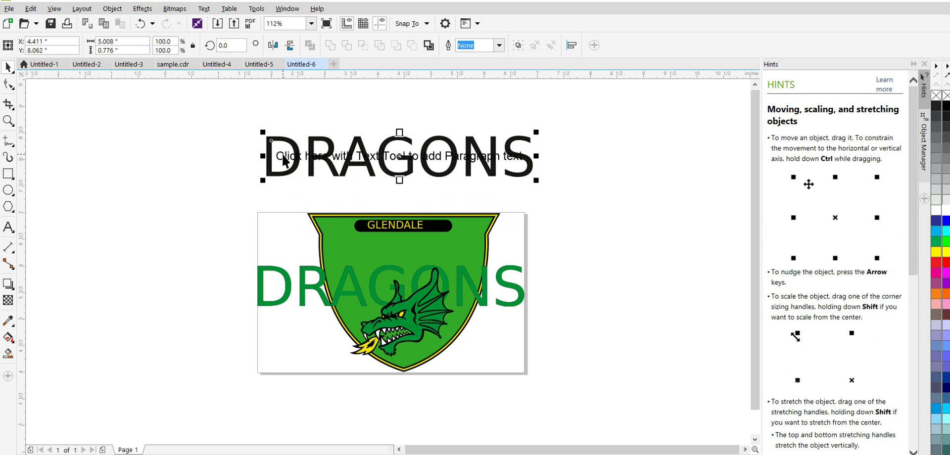
{"action": "left_click", "coordinate": [265, 304]}
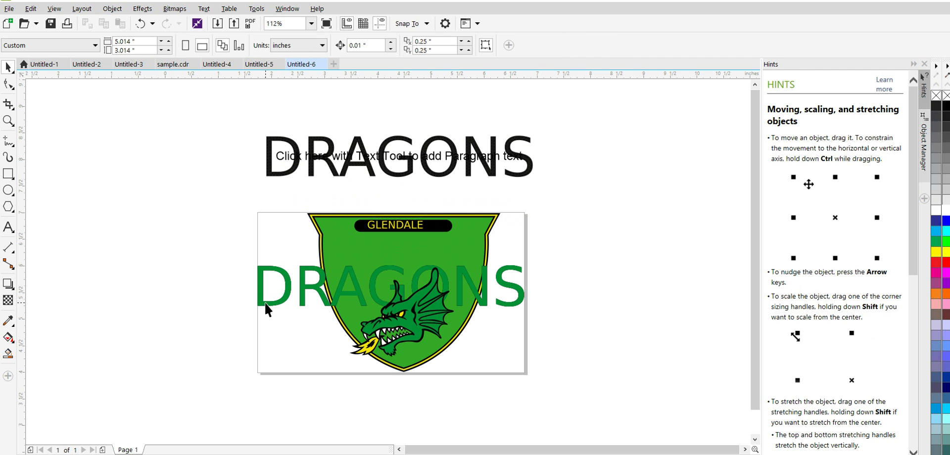
{"action": "left_click_drag", "start_coordinate": [265, 303], "coordinate": [278, 385]}
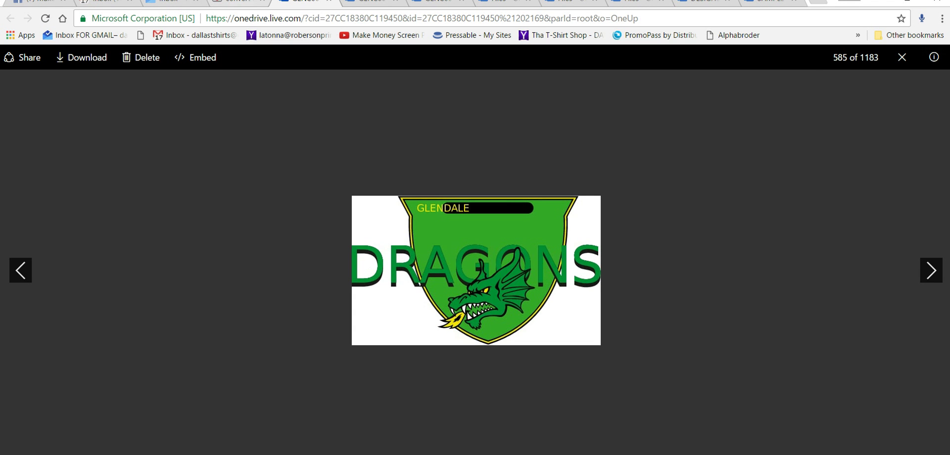
Step: Switch to the CloudConvert tab and open its Pricing page
{"action": "key", "text": "ctrl+shift+Tab"}
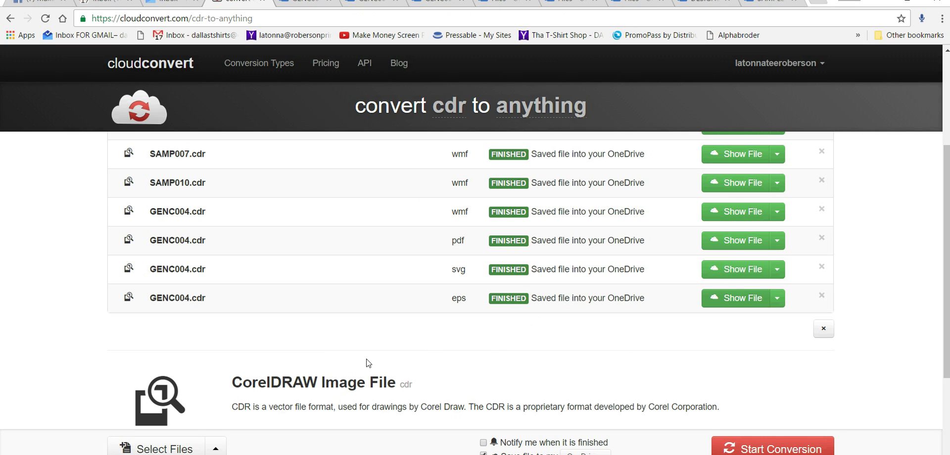
{"action": "left_click", "coordinate": [325, 62]}
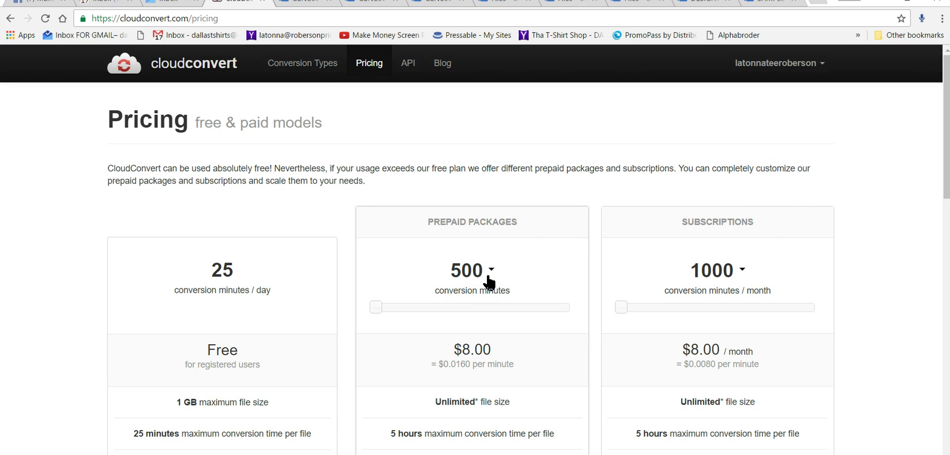
{"action": "left_click", "coordinate": [491, 270]}
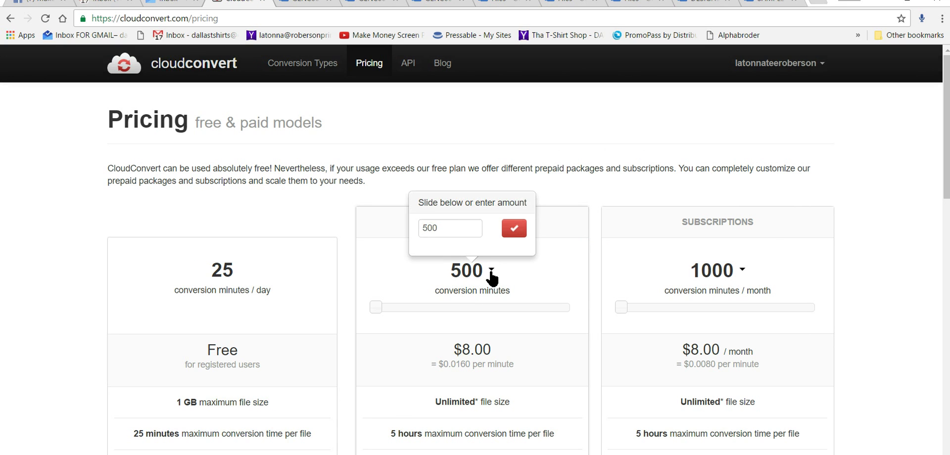
{"action": "left_click", "coordinate": [419, 269]}
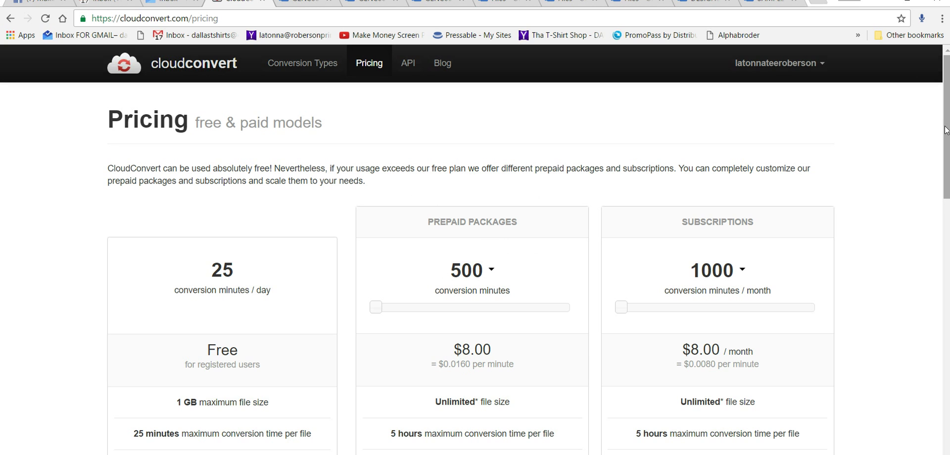
Step: Set the Prepaid Packages slider to 5,000 conversion minutes, priced at $54.00
{"action": "left_click_drag", "start_coordinate": [947, 130], "coordinate": [947, 179]}
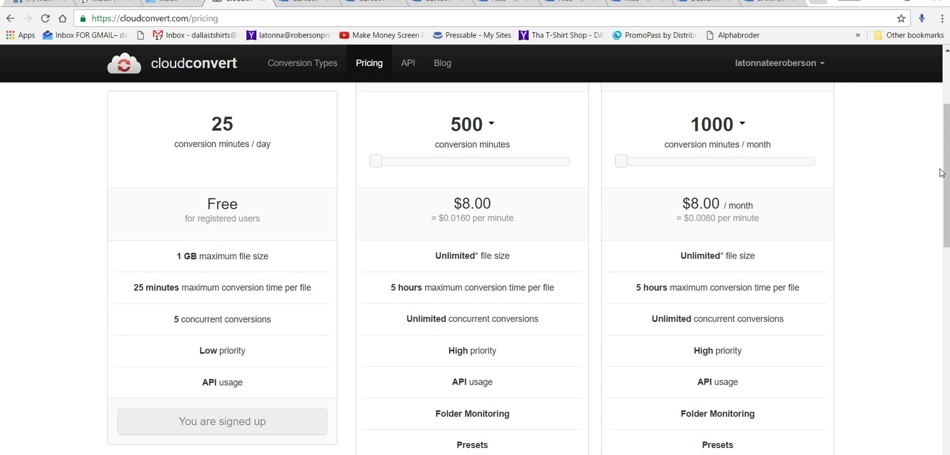
{"action": "mouse_move", "coordinate": [948, 169]}
{"action": "left_mouse_down"}
{"action": "mouse_move", "coordinate": [947, 216]}
{"action": "mouse_move", "coordinate": [948, 170]}
{"action": "left_mouse_up"}
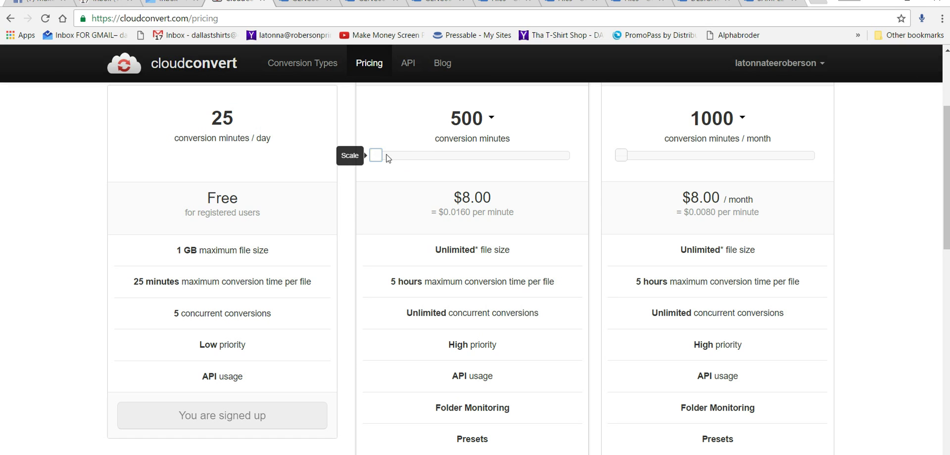
{"action": "left_click_drag", "start_coordinate": [387, 159], "coordinate": [416, 157]}
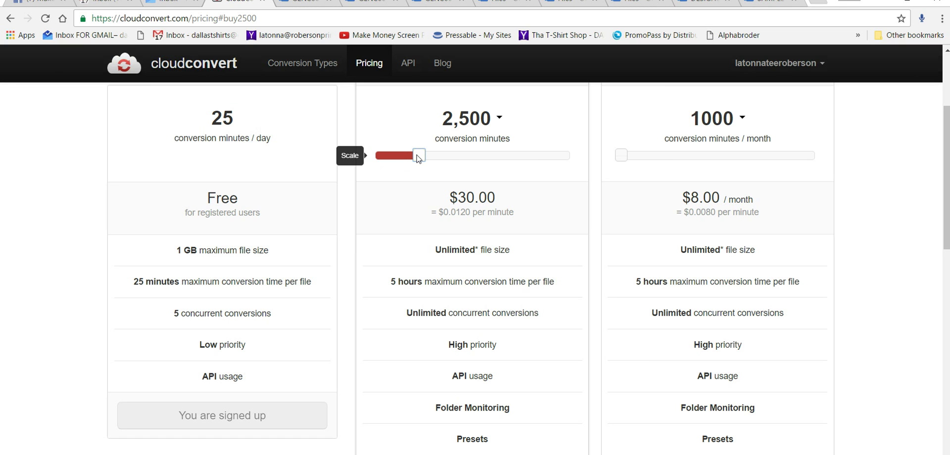
{"action": "left_click_drag", "start_coordinate": [417, 156], "coordinate": [426, 156]}
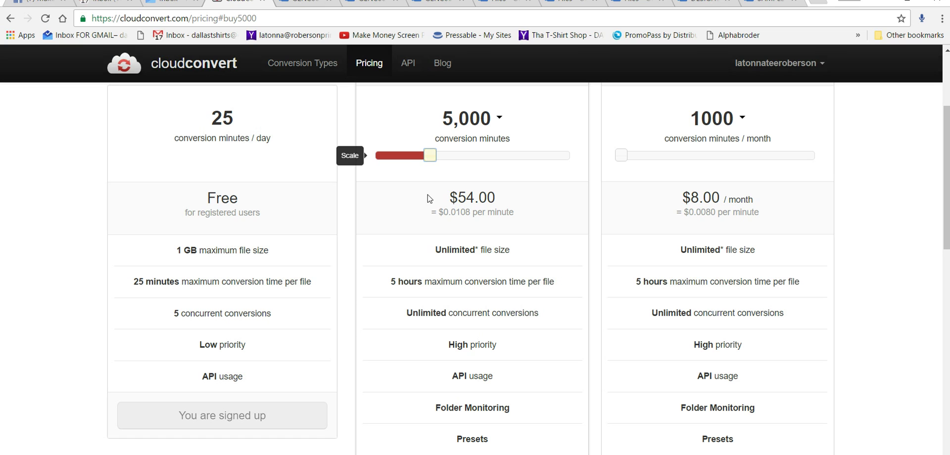